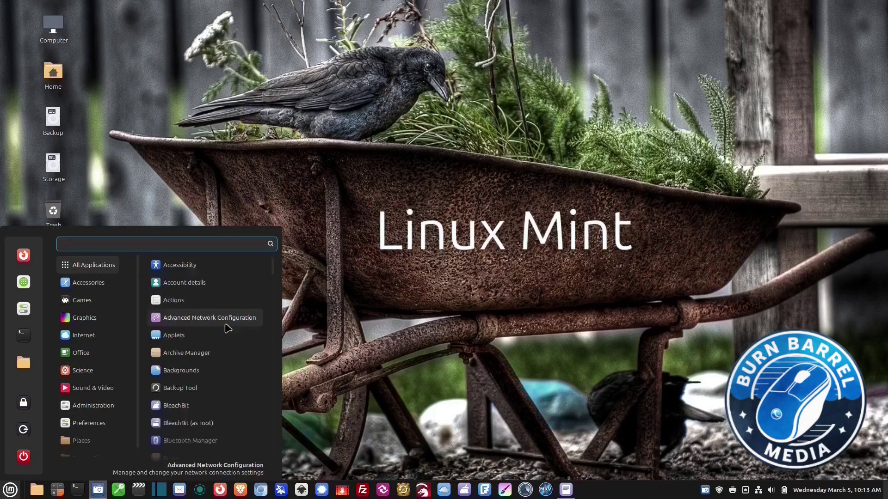
- Scroll through the full All Applications list, then close the Cinnamon menu
scroll(228, 328, down, 2)
scroll(227, 332, down, 2)
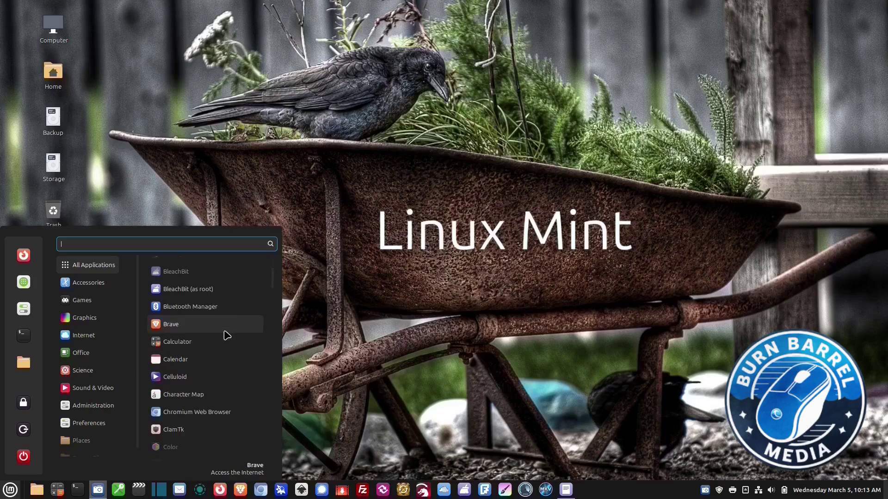
scroll(227, 335, down, 2)
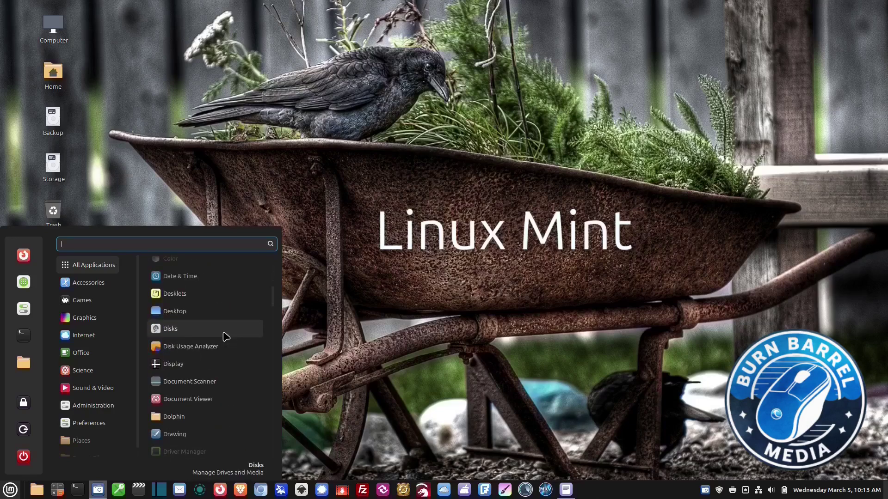
scroll(226, 337, down, 5)
scroll(221, 342, down, 6)
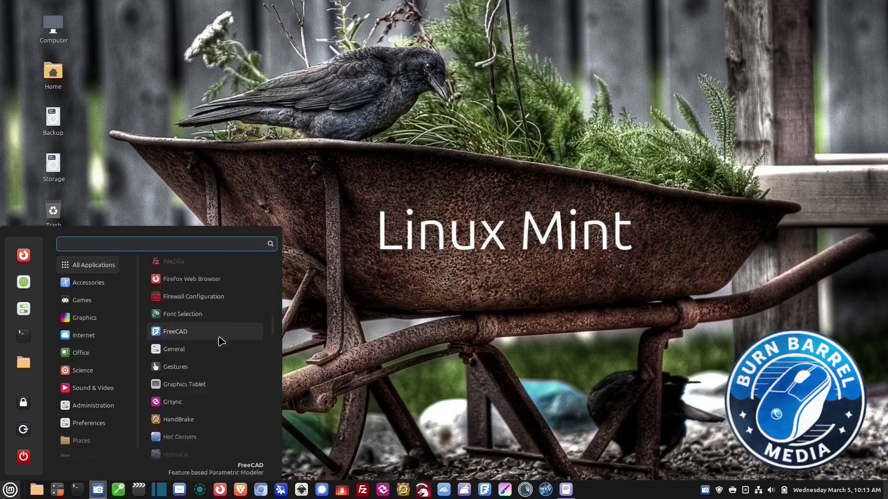
click(350, 364)
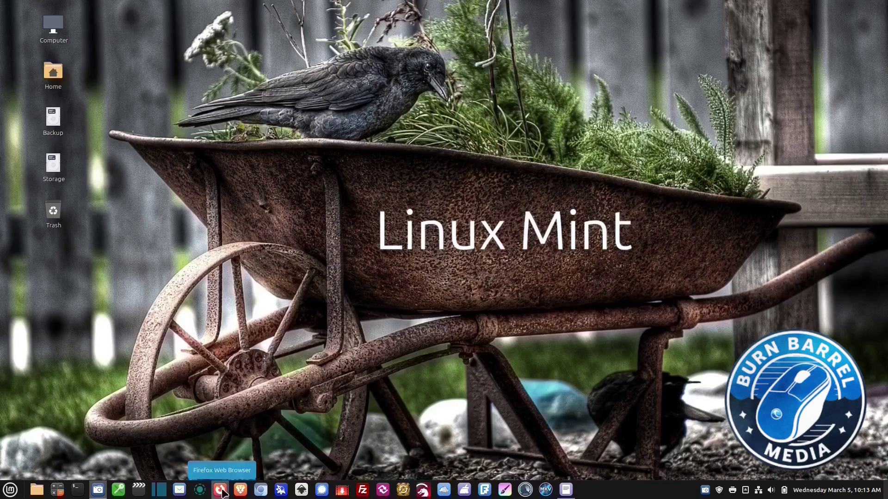
- Nudge the Software Manager window right, browse the Top Rated apps, and return to the top
drag(532, 79, 554, 83)
scroll(602, 194, down, 5)
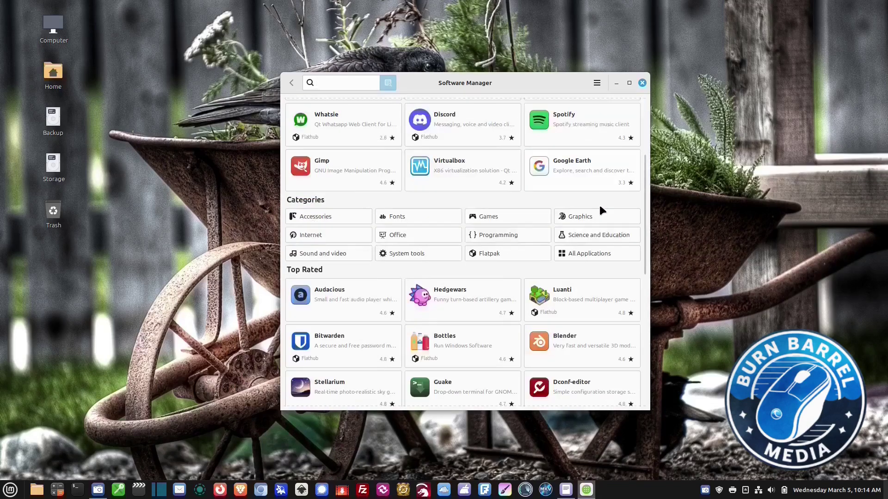
scroll(600, 208, down, 6)
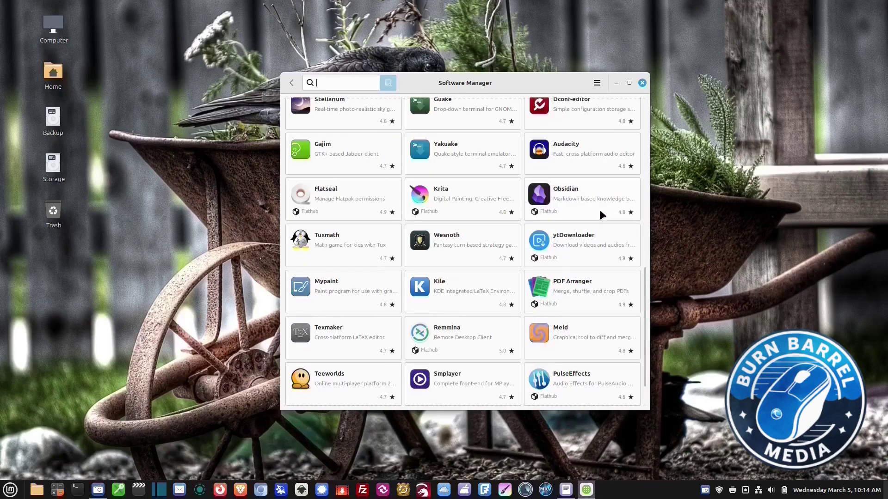
scroll(598, 212, down, 3)
scroll(597, 227, up, 8)
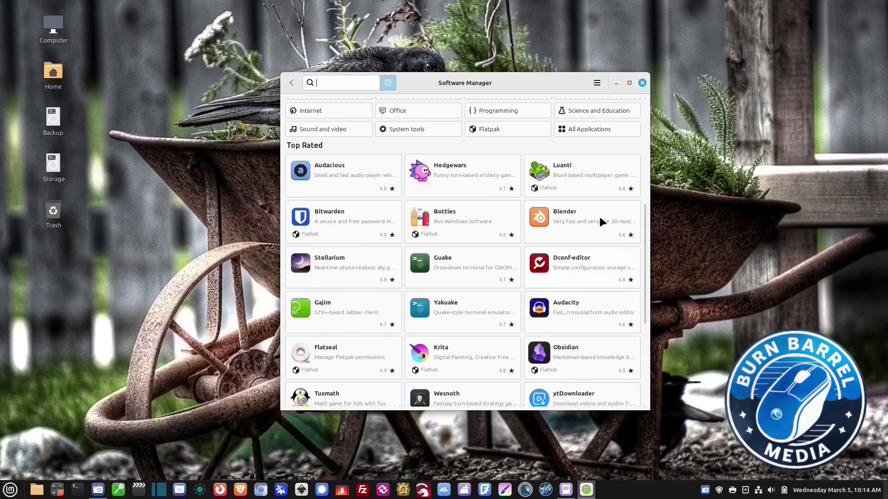
scroll(600, 216, up, 5)
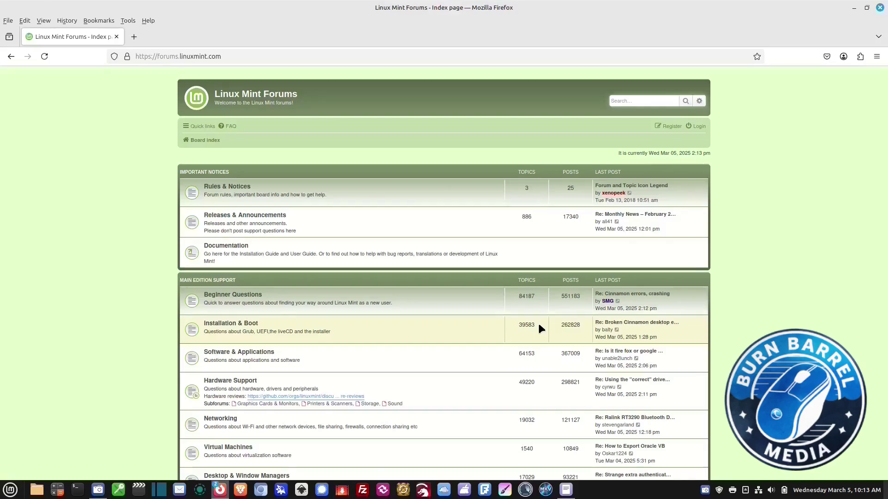
- Open the Software & Applications forum and scroll down through its recent topics
scroll(539, 324, down, 10)
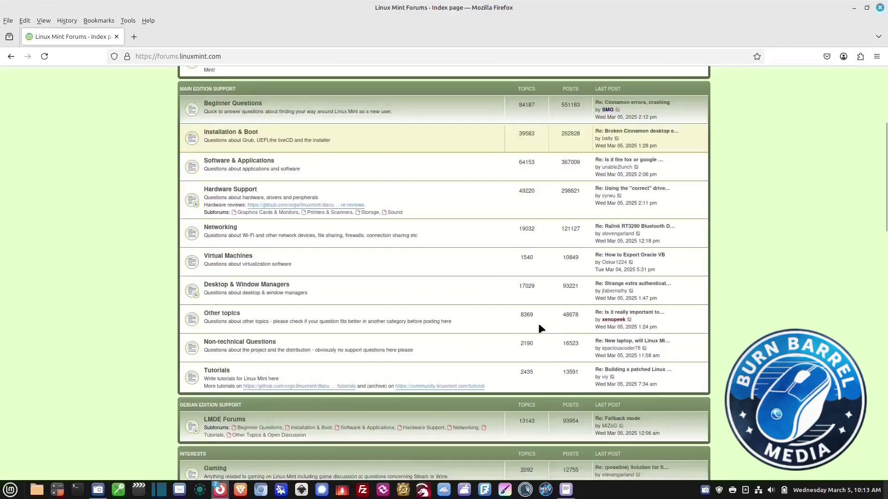
scroll(539, 328, up, 12)
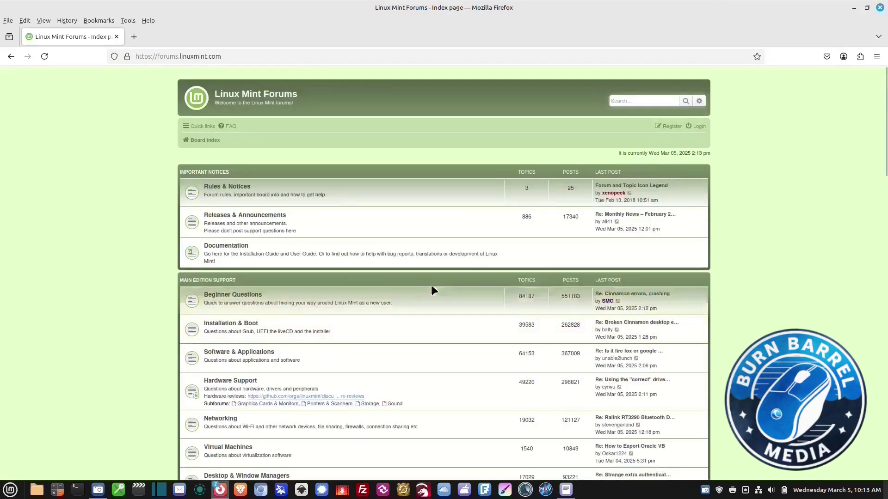
click(266, 353)
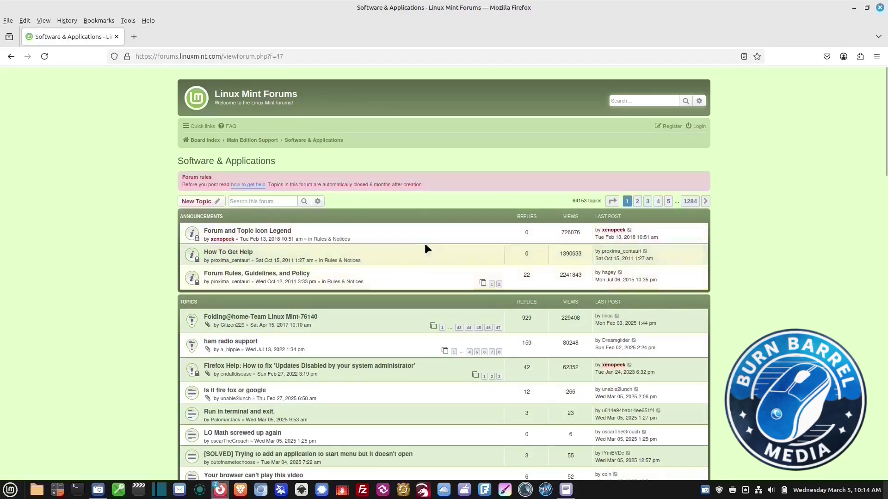
scroll(429, 245, down, 2)
scroll(428, 242, down, 4)
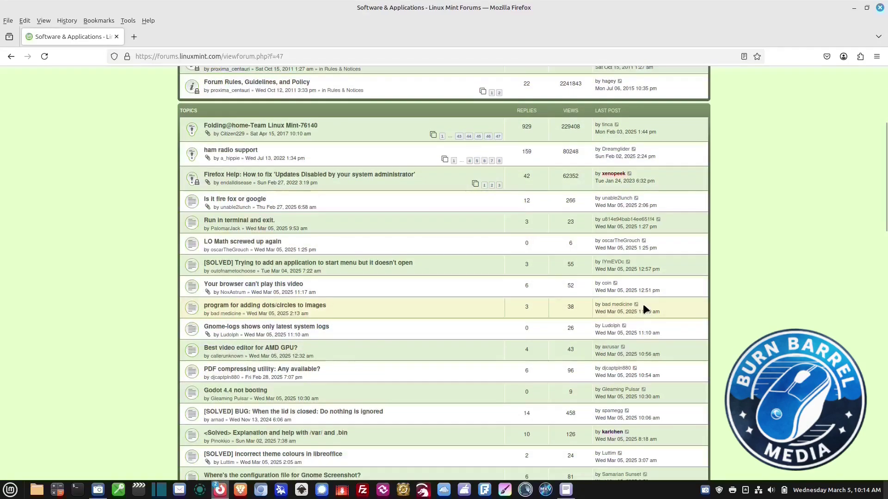
scroll(643, 303, down, 2)
scroll(642, 304, down, 2)
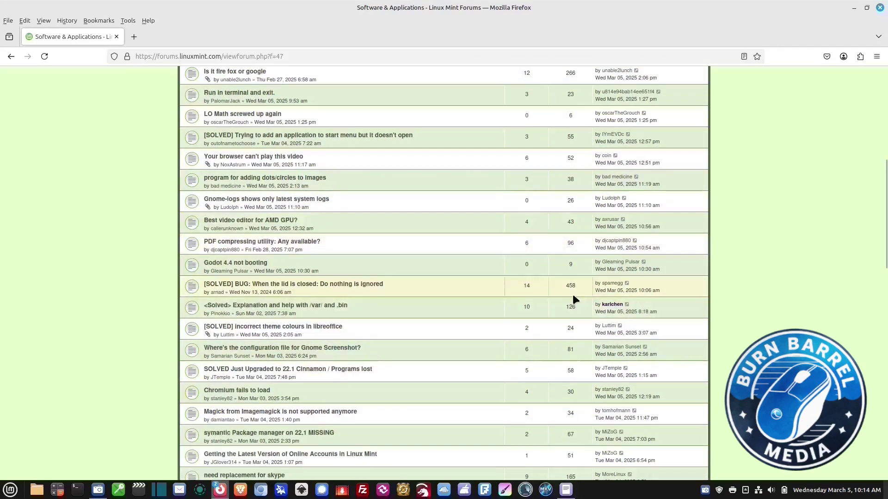
scroll(572, 296, down, 2)
scroll(572, 298, down, 3)
scroll(560, 314, down, 3)
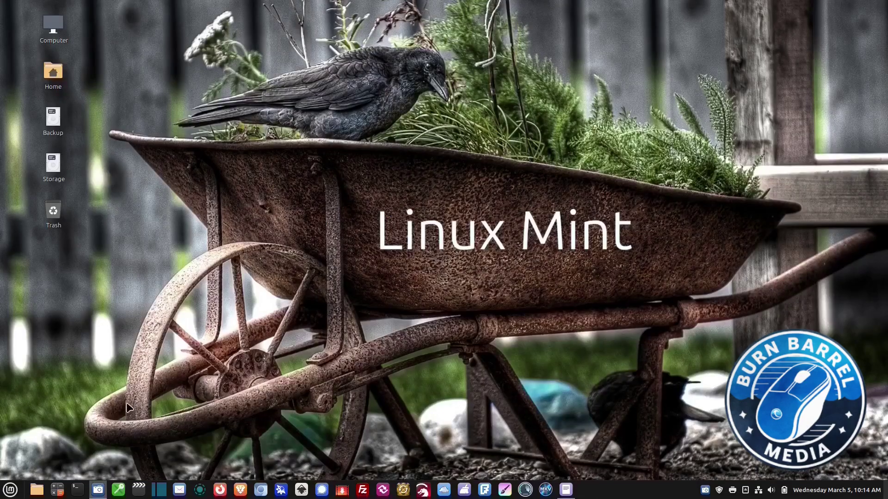
- Launch Krita from All Applications in the Menu
click(10, 490)
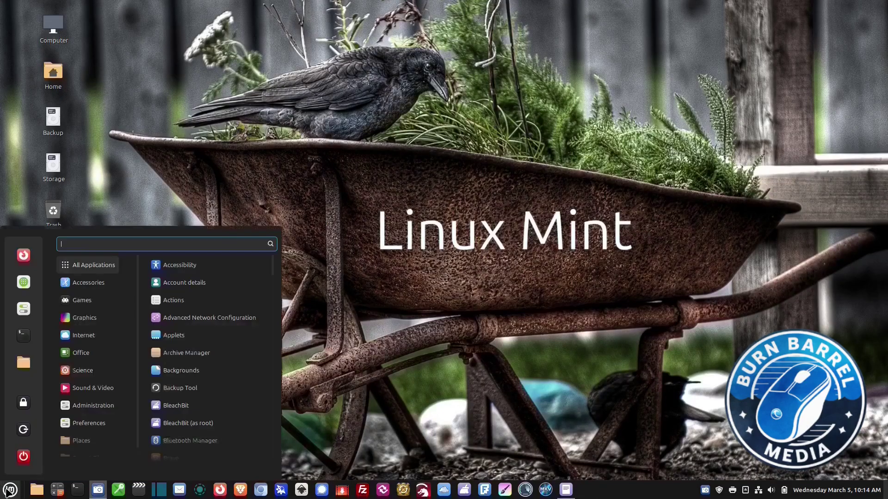
mouse_move(106, 266)
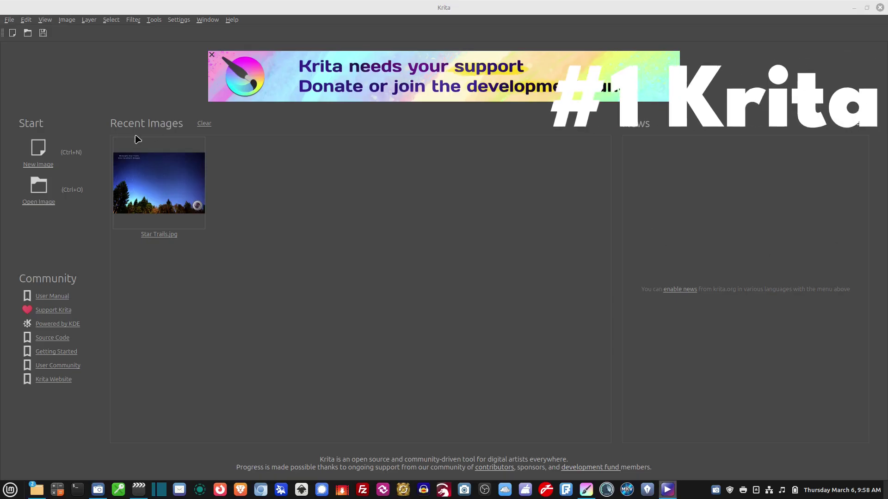
- Open Star Trails.jpg and flatten it into a single layer
click(161, 180)
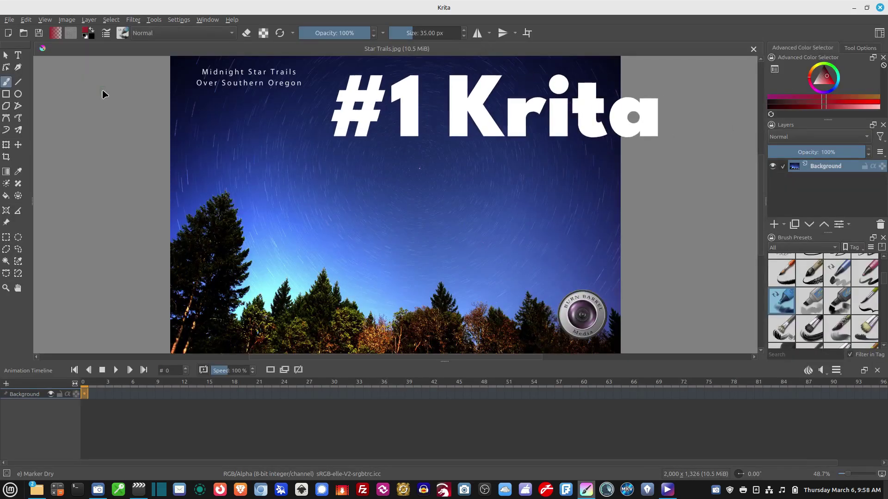
click(7, 238)
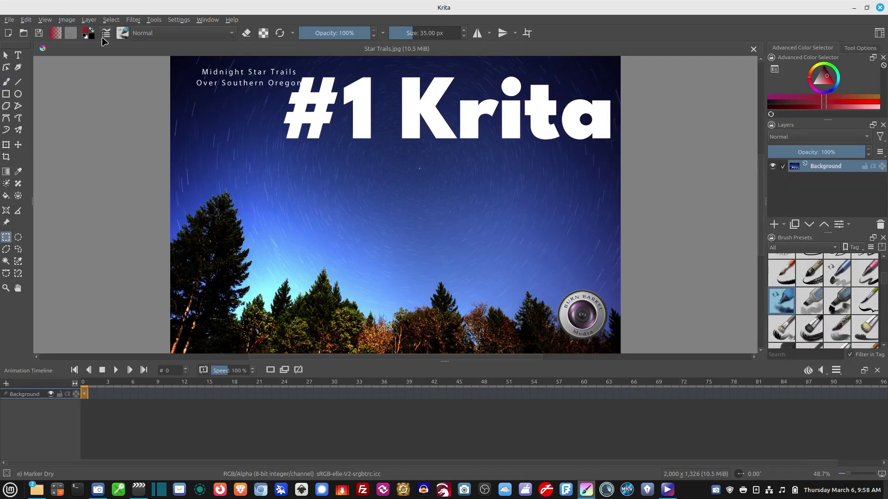
click(89, 20)
click(104, 188)
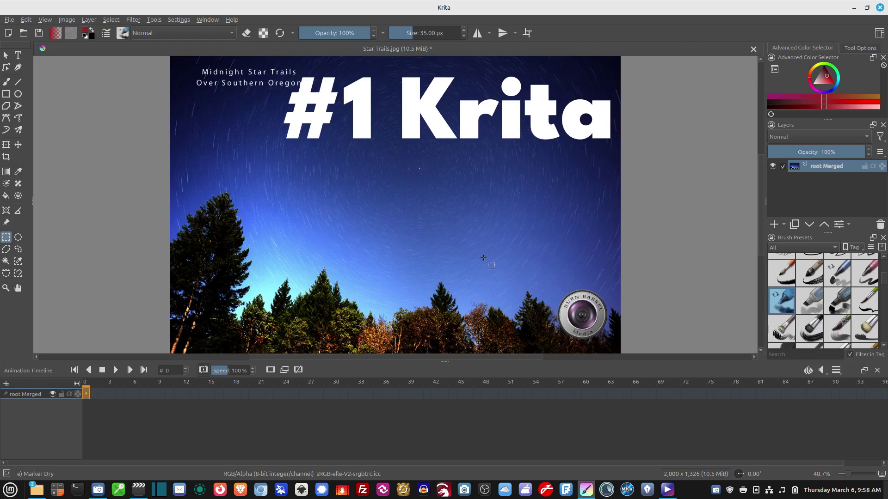
- Cut the bottom-right logo onto a new layer, move it to the upper centre and skew it
drag(537, 274, 610, 344)
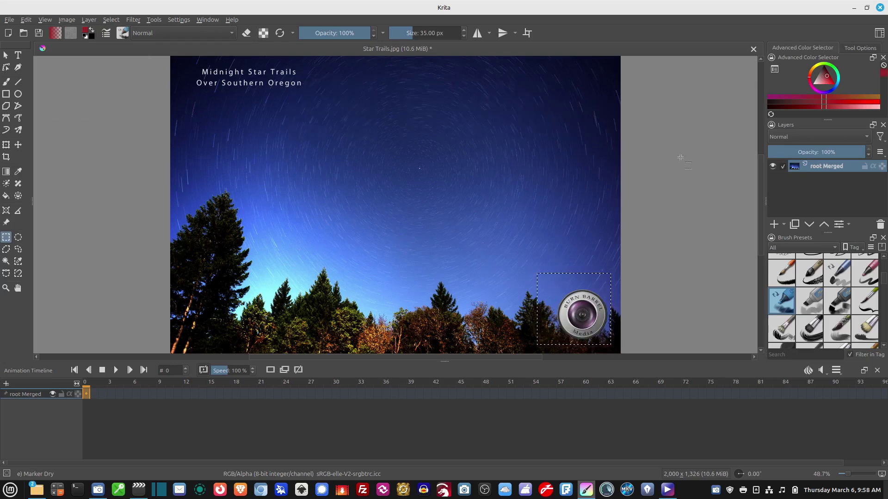
key(Delete)
key(ctrl+v)
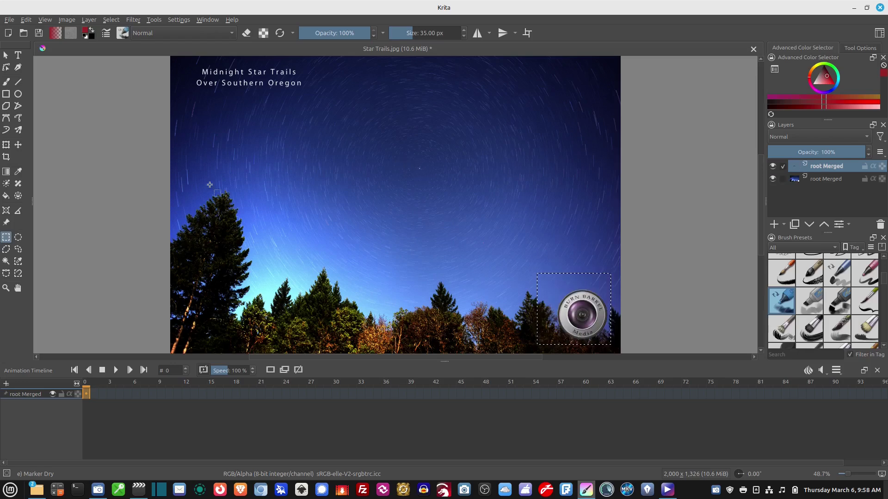
click(6, 147)
drag(557, 306, 340, 190)
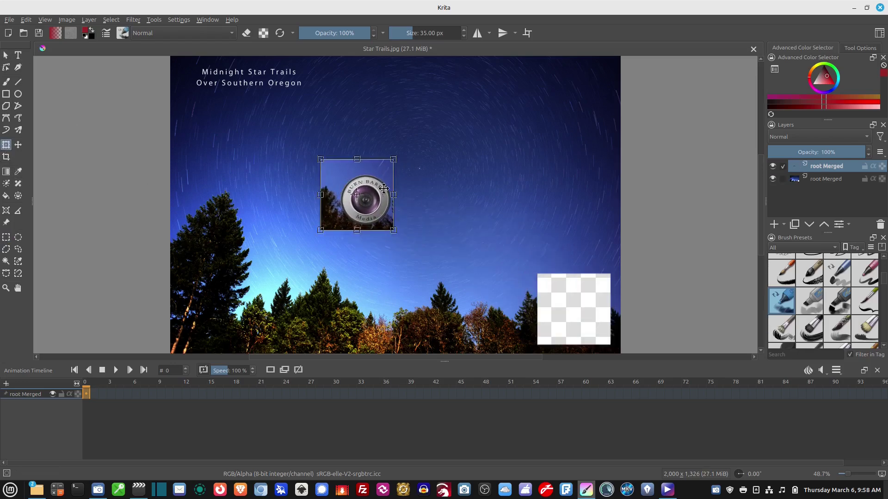
drag(394, 160, 394, 182)
key(Return)
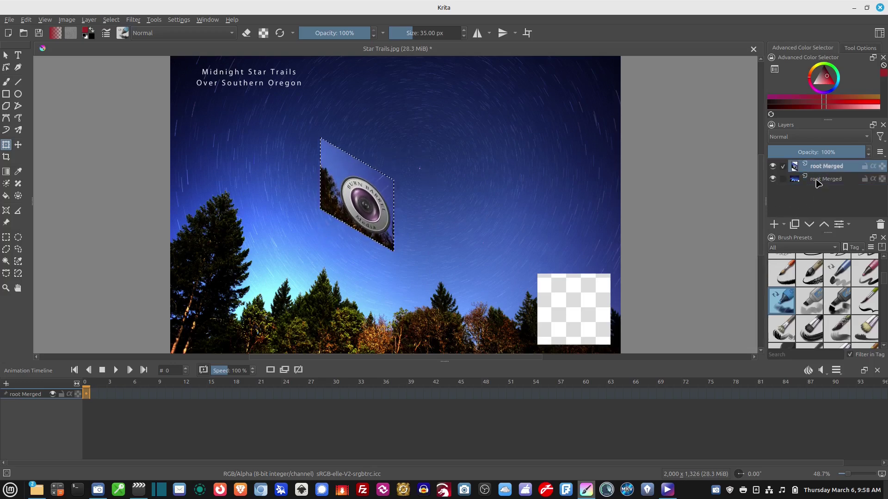
- On the bottom Merged layer, rotate the logo region about 100° clockwise
click(817, 180)
click(392, 182)
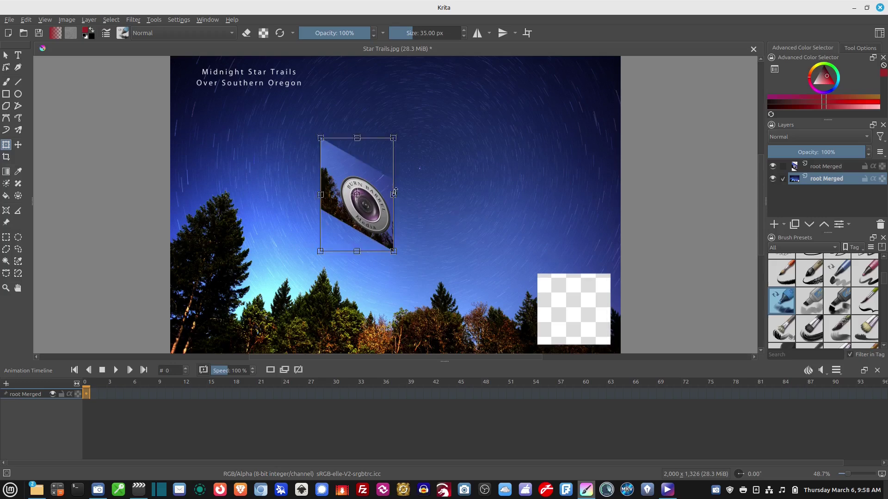
drag(402, 137, 409, 236)
- Paint a thick bright green freehand loop on the sky beside the skewed logo
key(b)
key(e)
right_click(252, 155)
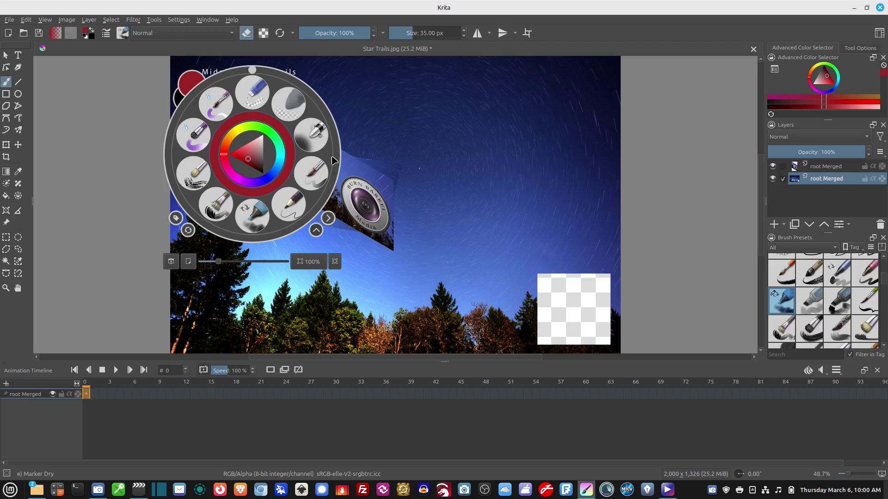
drag(253, 173, 269, 169)
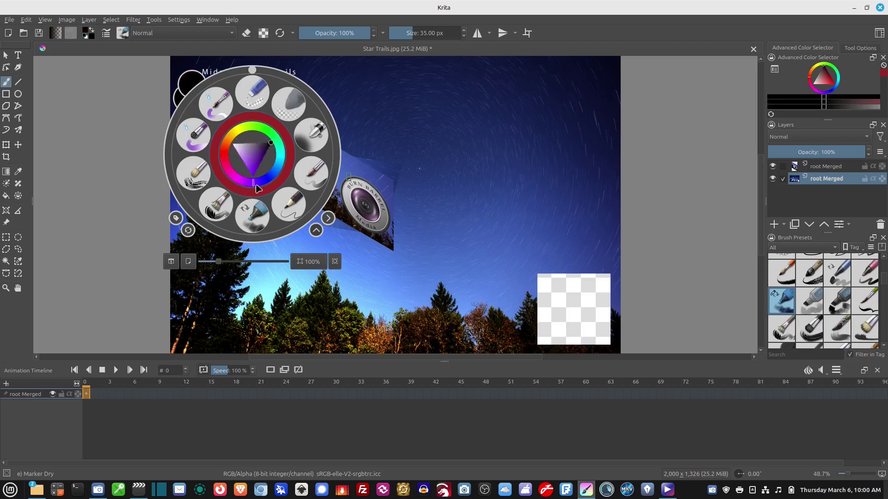
click(271, 137)
mouse_move(464, 196)
mouse_down()
mouse_move(435, 148)
mouse_move(464, 221)
mouse_up()
drag(19, 45, 33, 92)
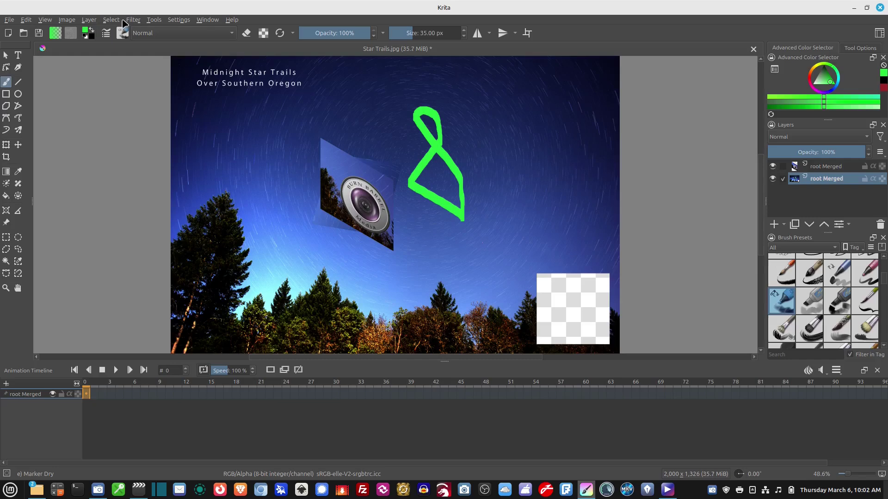
- Look through the Filter, Select and Settings menus without changing anything
click(129, 20)
click(129, 21)
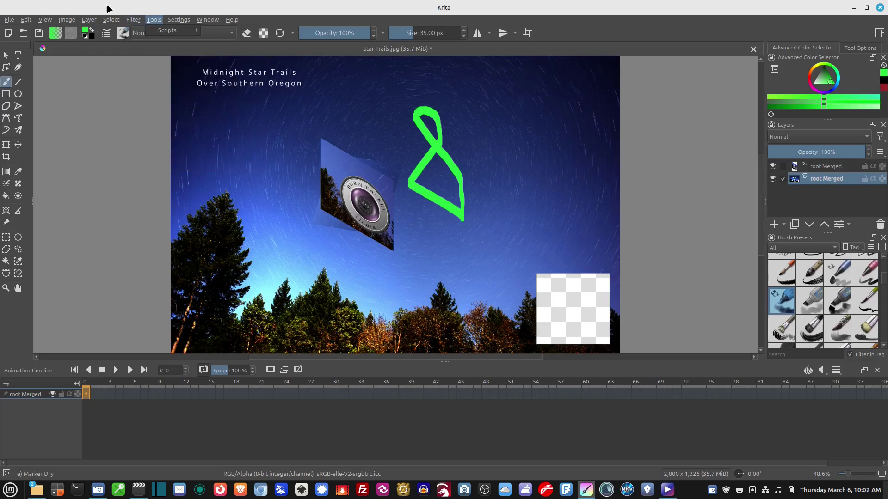
click(111, 19)
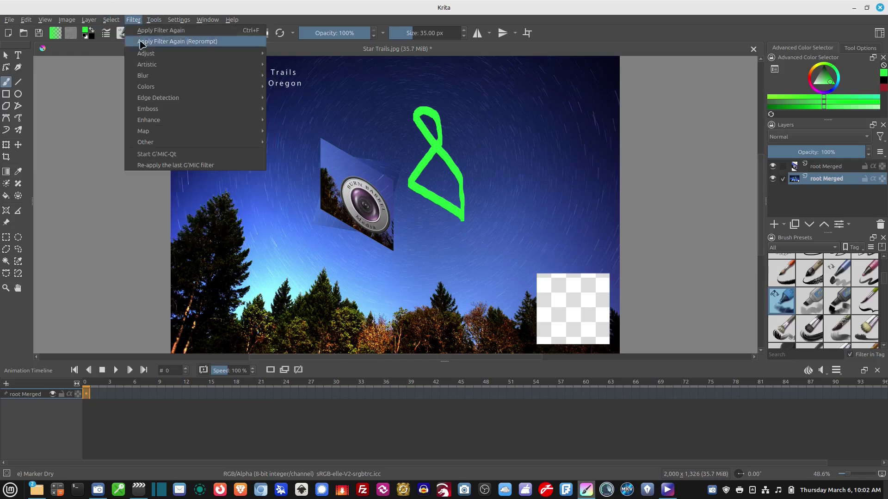
click(138, 20)
click(183, 23)
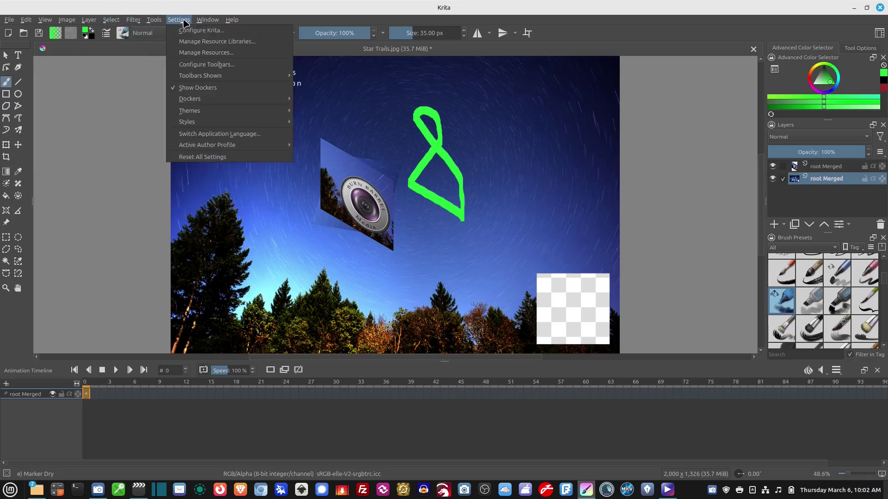
click(184, 23)
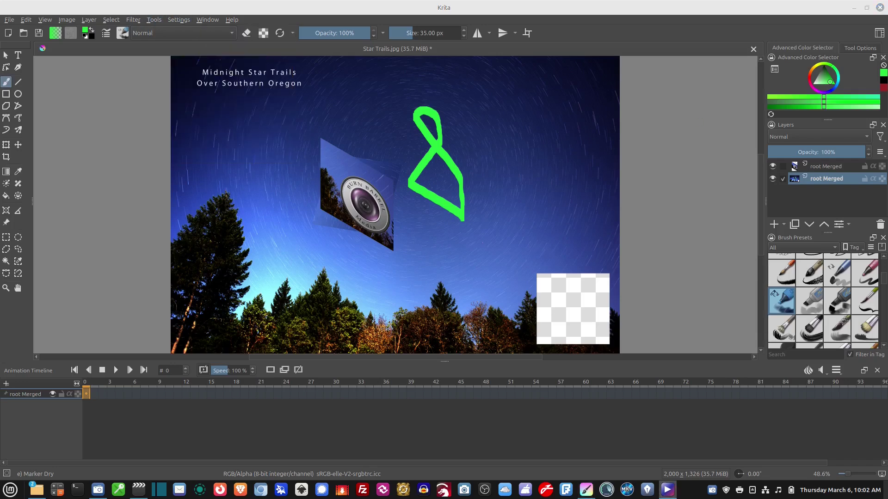
- Show the pop-up palette, browse the Layer and Tools > Scripts menus, then open the File menu
right_click(131, 155)
click(91, 21)
click(93, 23)
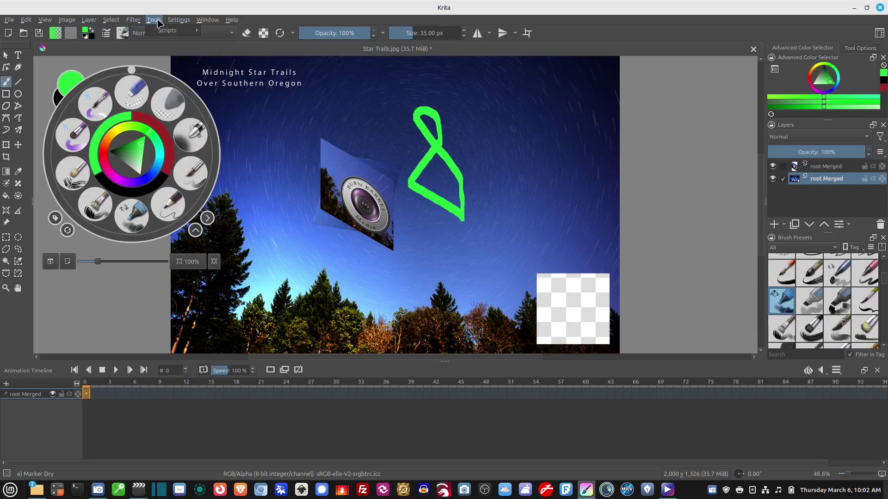
click(154, 21)
mouse_move(167, 30)
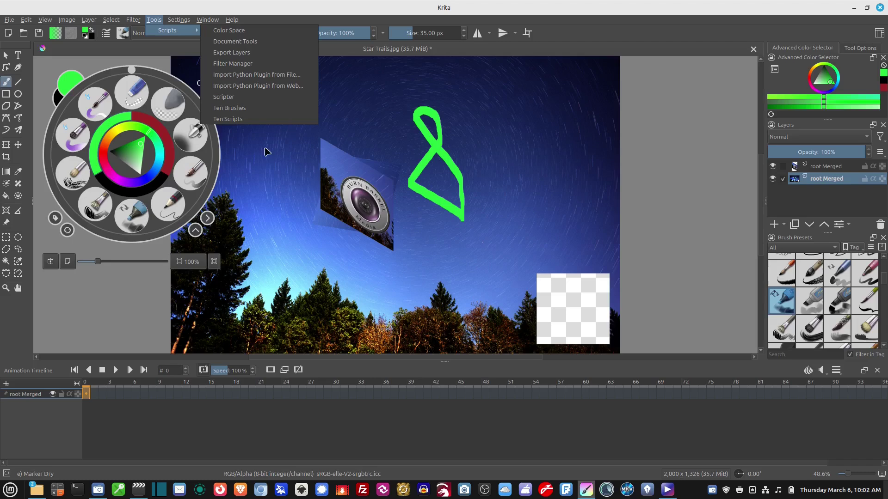
click(39, 268)
click(257, 214)
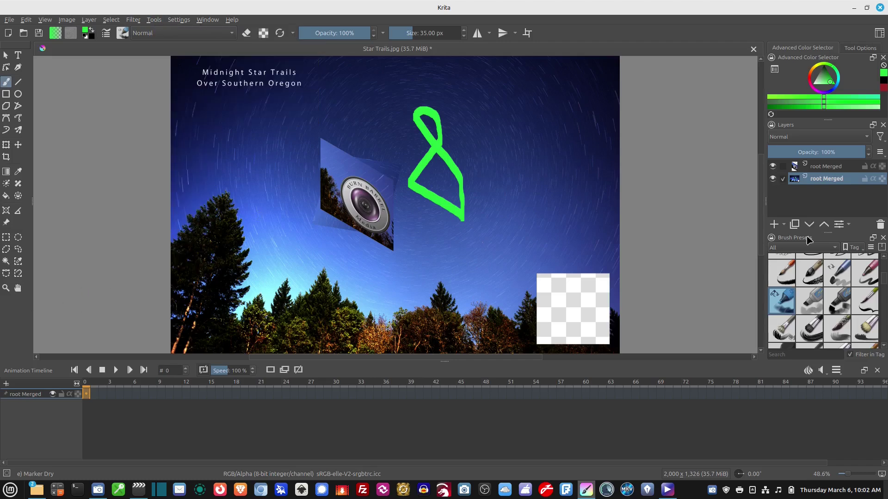
click(9, 20)
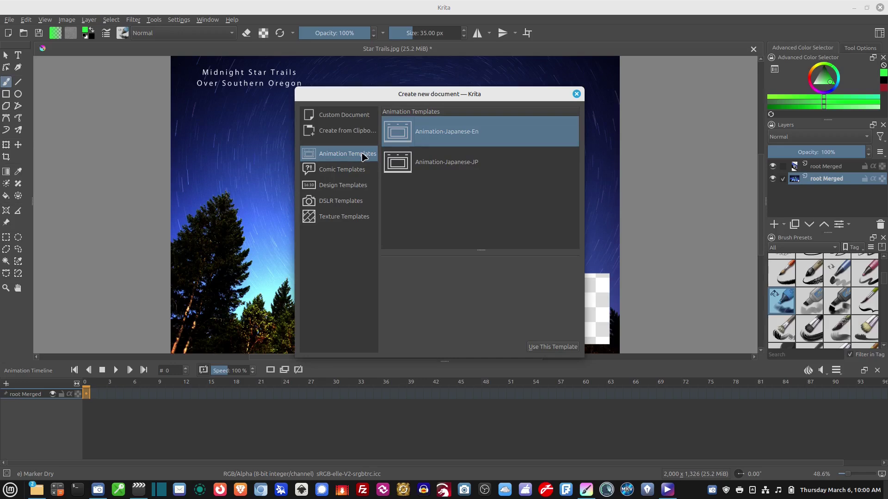
- Create an Animation-Japanese-En document, sketch green strokes on a frame, and play the animation back
double_click(427, 144)
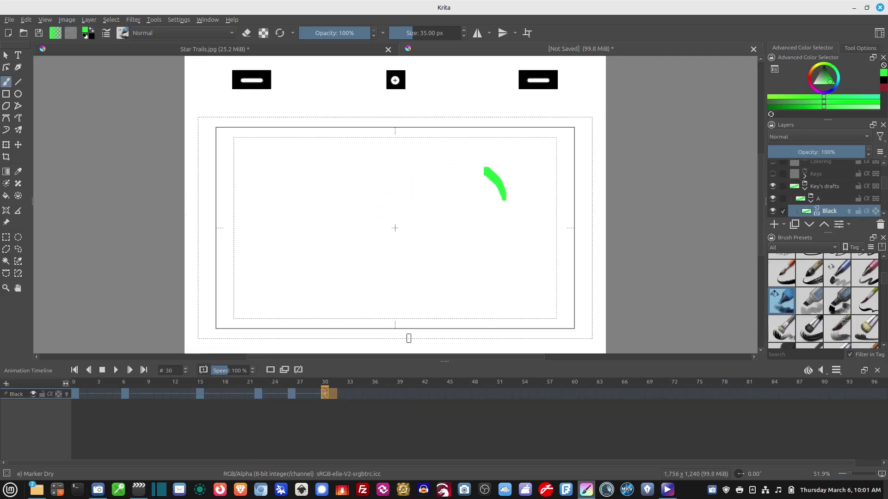
mouse_move(511, 221)
mouse_down()
mouse_move(529, 321)
mouse_move(568, 264)
mouse_up()
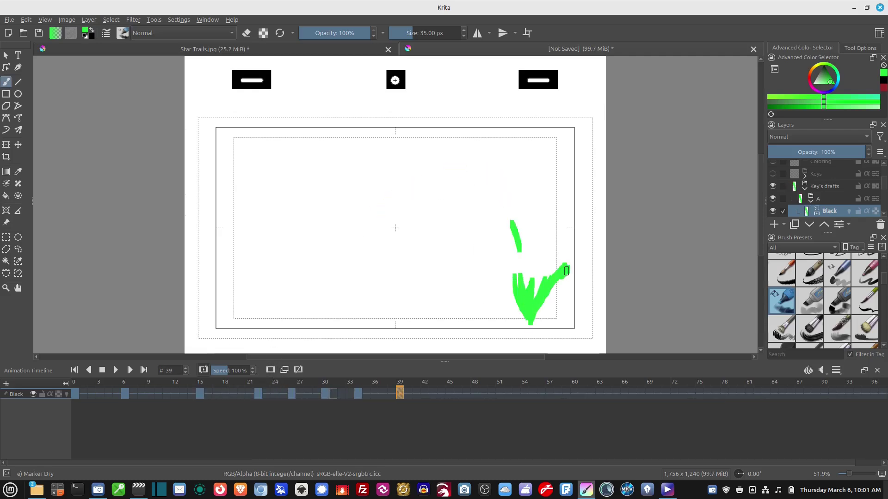
click(114, 373)
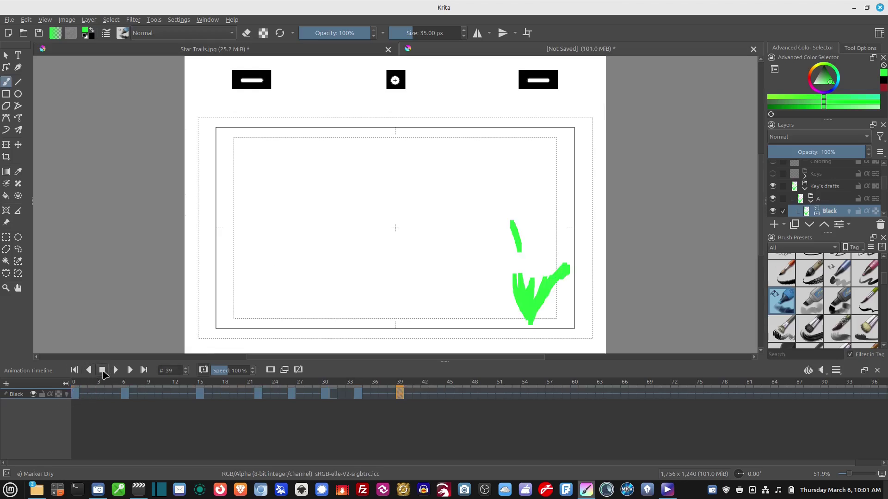
drag(75, 394, 93, 391)
click(115, 370)
click(102, 372)
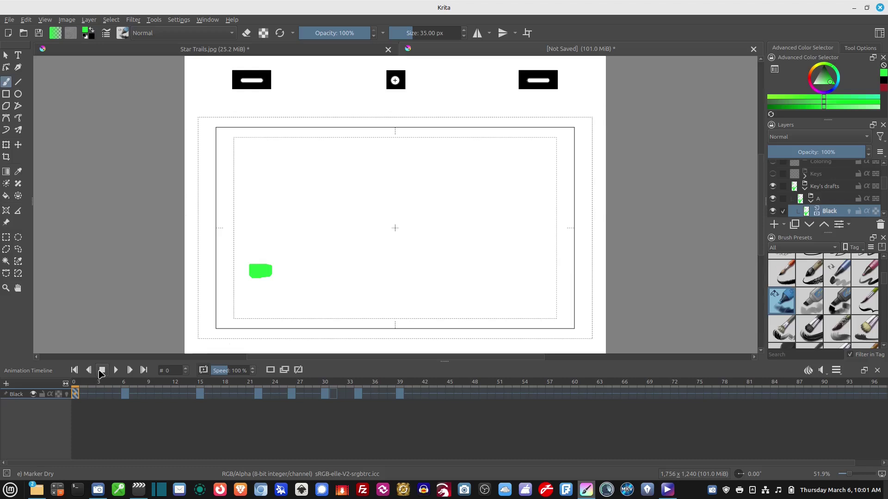
click(116, 371)
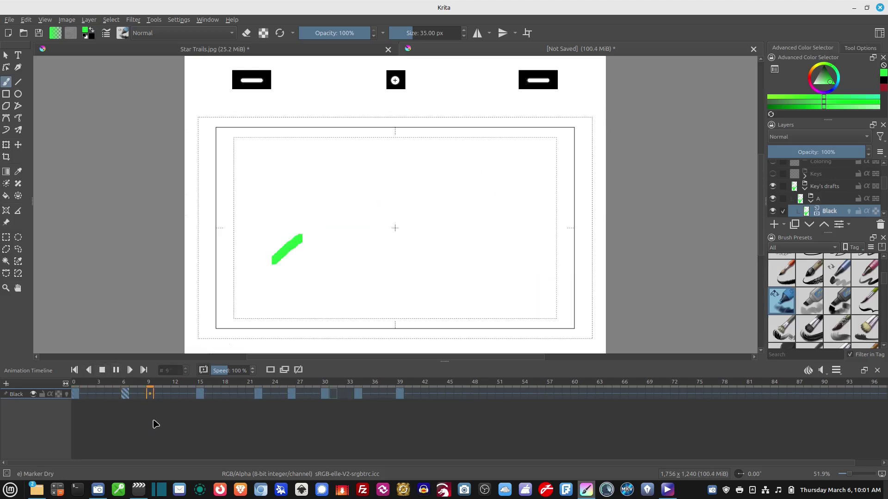
key(space)
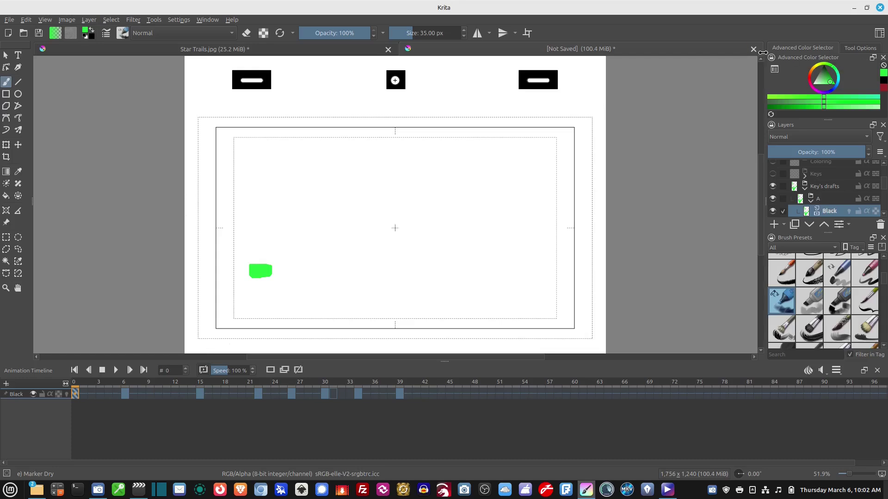
- Close the animation without saving, and compare the Garden & Greenhouse Pics folders in FreeFileSync
click(753, 49)
click(456, 242)
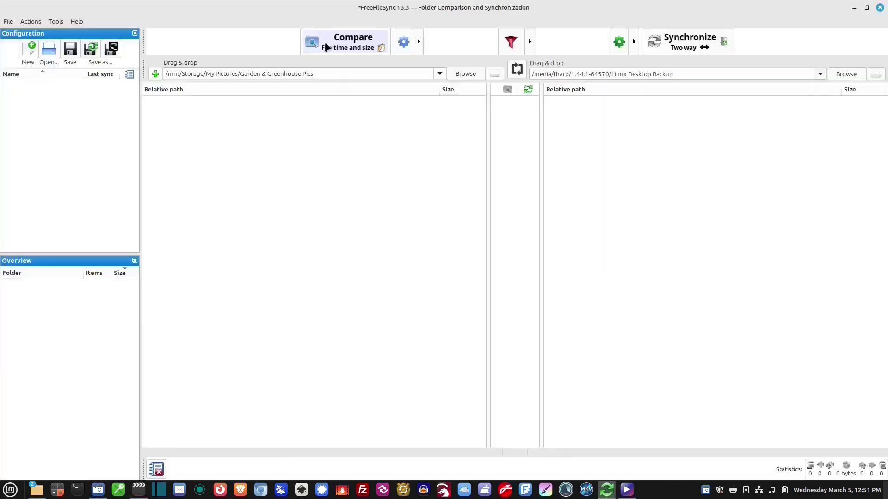
click(324, 40)
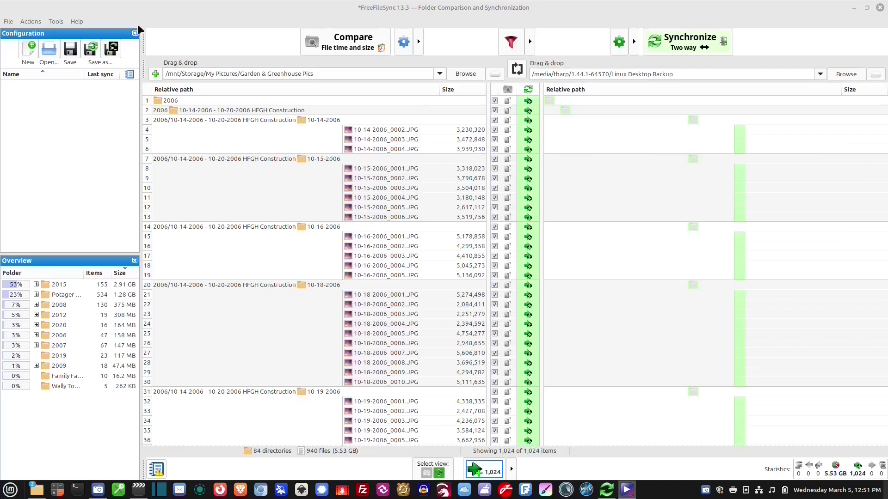
- Switch the photo folder sync from two-way to Mirror and start synchronizing to the Linux Desktop Backup
click(666, 42)
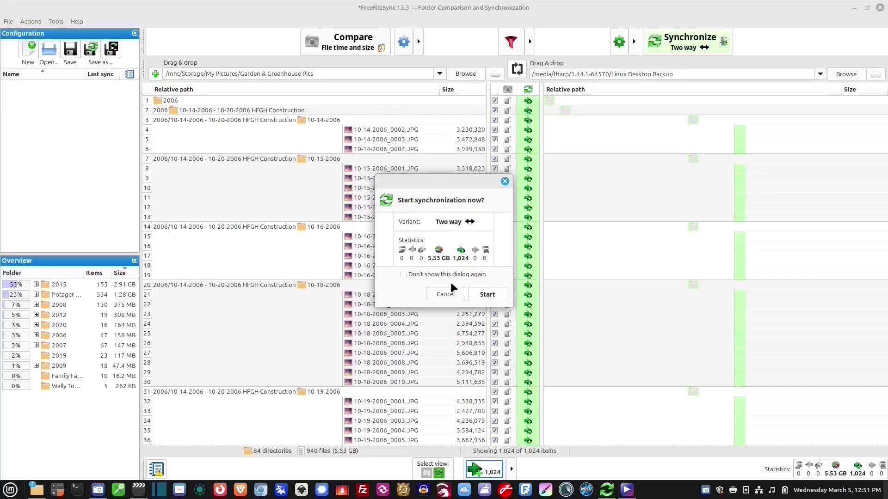
click(505, 183)
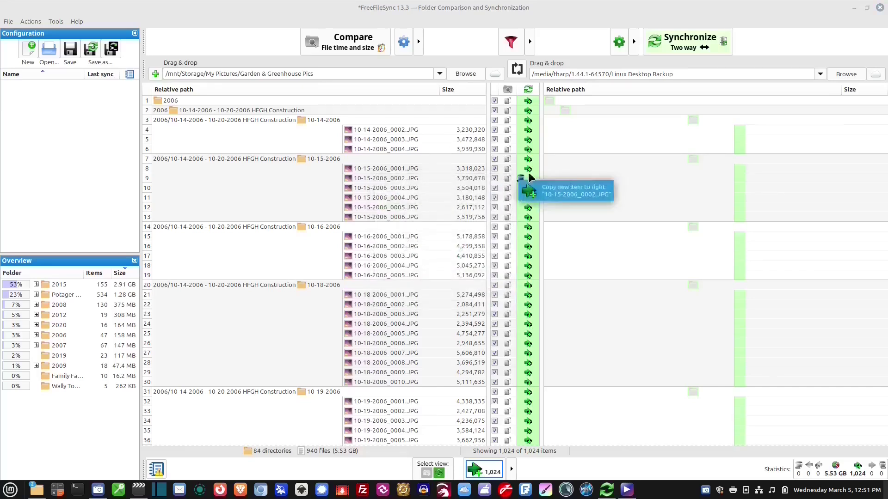
click(624, 43)
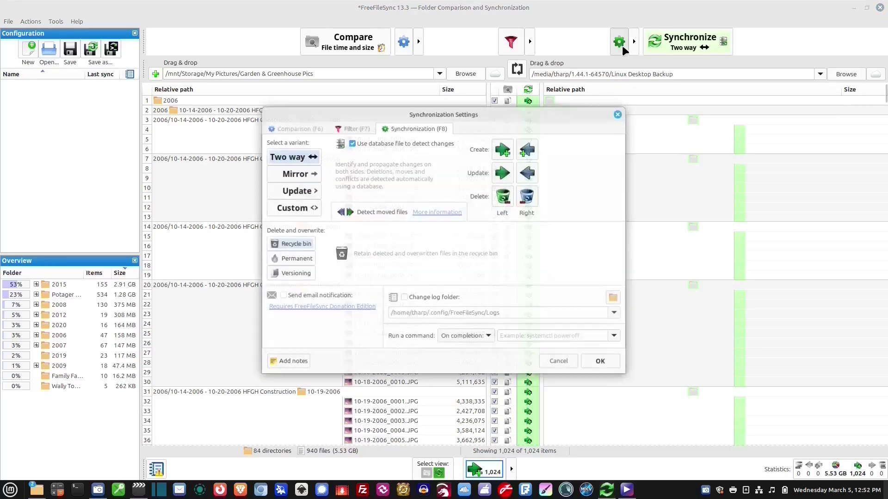
click(310, 176)
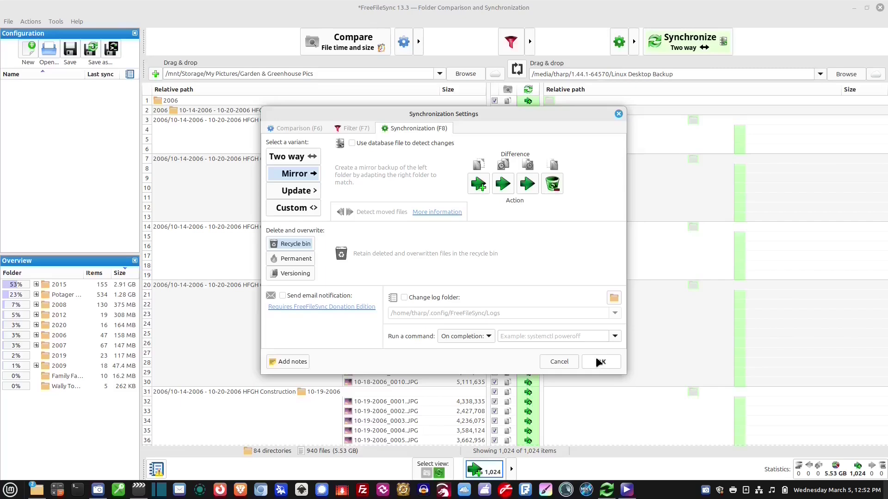
click(597, 361)
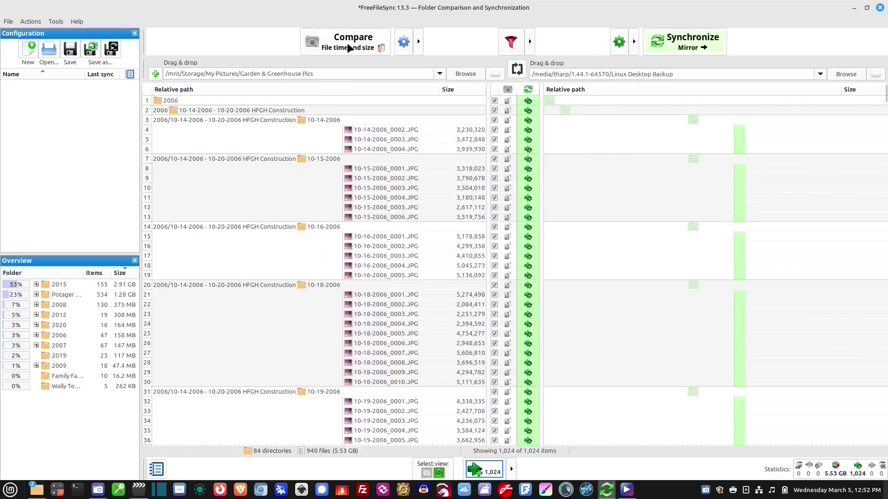
click(671, 49)
- Confirm the mirror sync so files begin copying to the backup
click(479, 294)
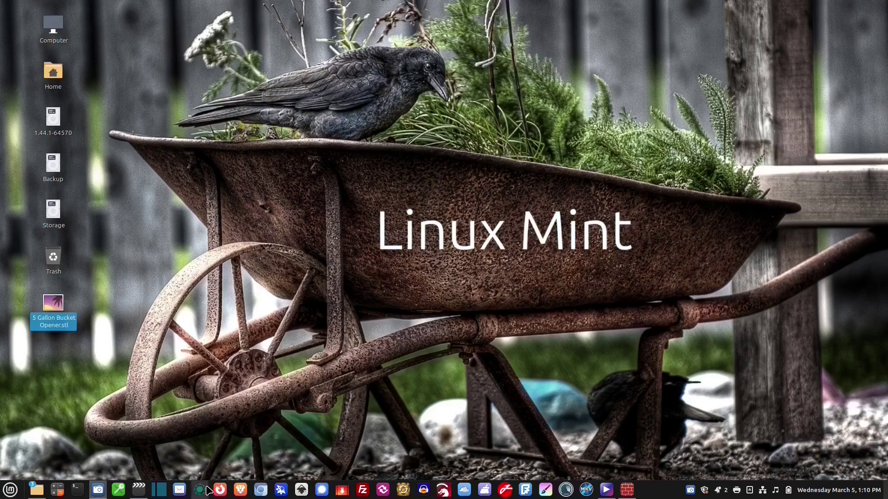
- Launch LocalSend and go to its Send page, where nearby device Nice Papaya appears
click(208, 490)
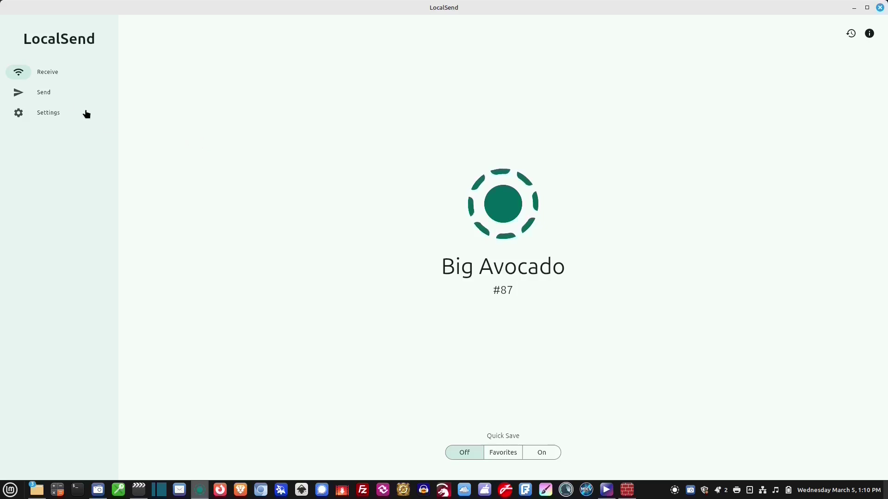
click(45, 93)
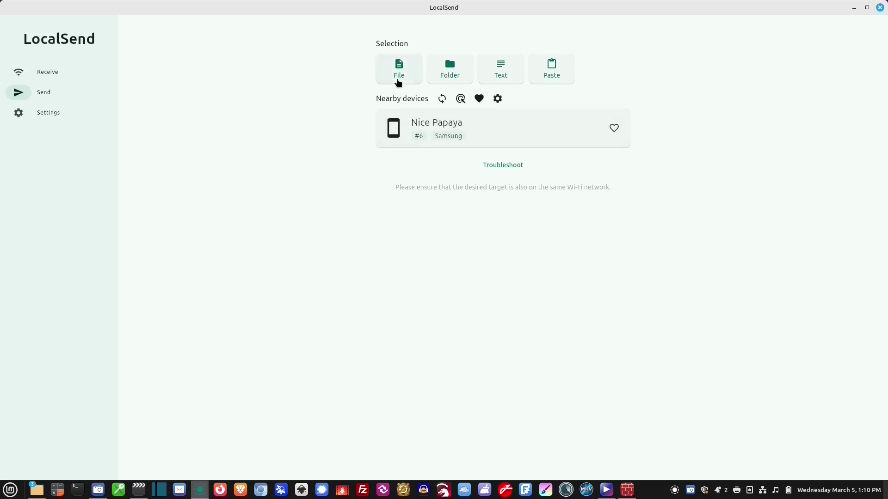
- Choose 5 Gallon Bucket Opener.stl from the Desktop as the file to send (357.7 KB)
click(399, 72)
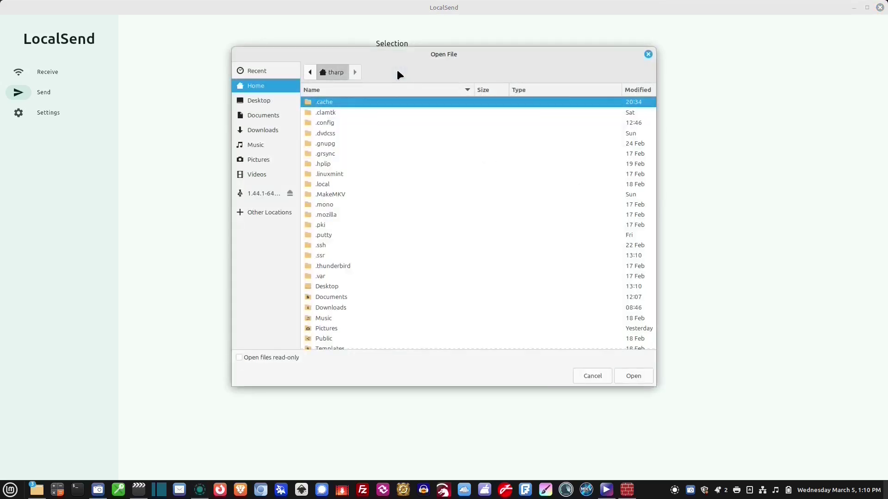
click(267, 103)
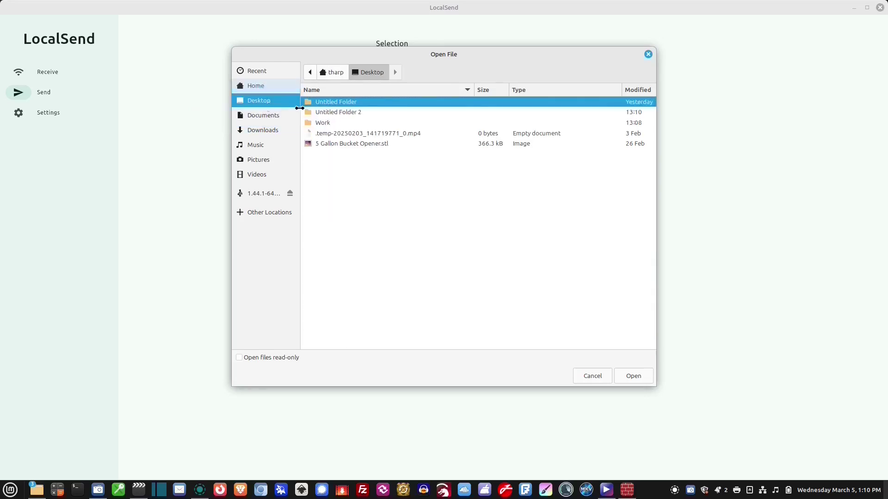
double_click(362, 143)
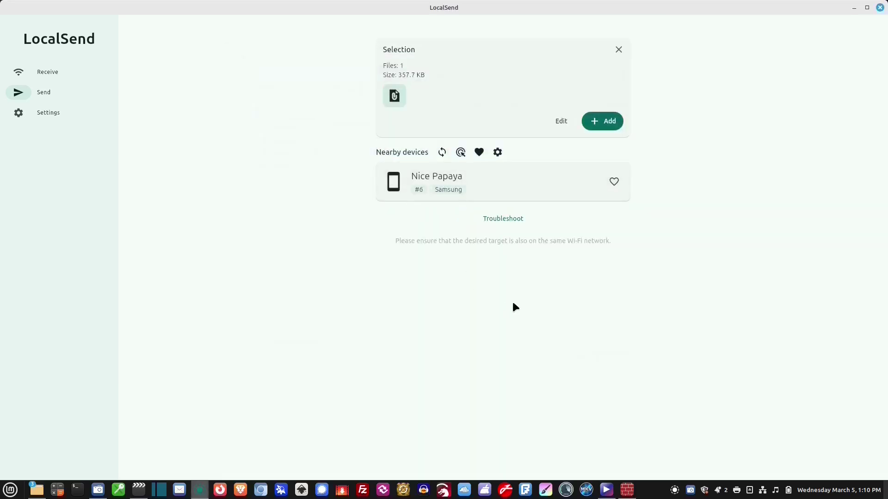
- Send the selected file to the nearby Samsung phone, Nice Papaya
click(430, 178)
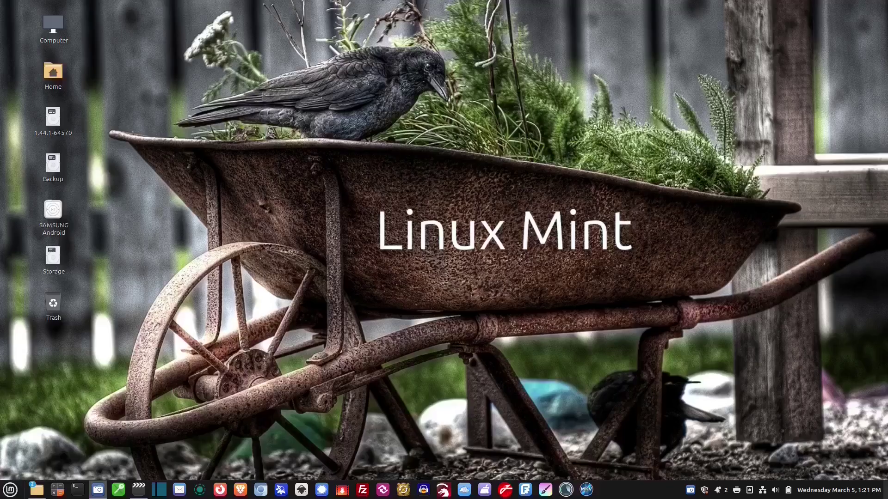
- Launch Firewall via menu search 'firewall', cycle its Status off and back on, then minimize it
key(super)
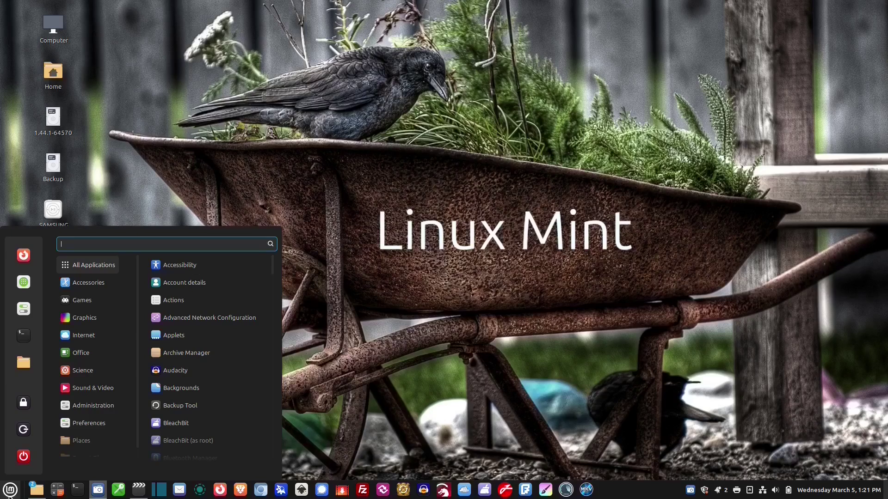
text(firewall)
key(Return)
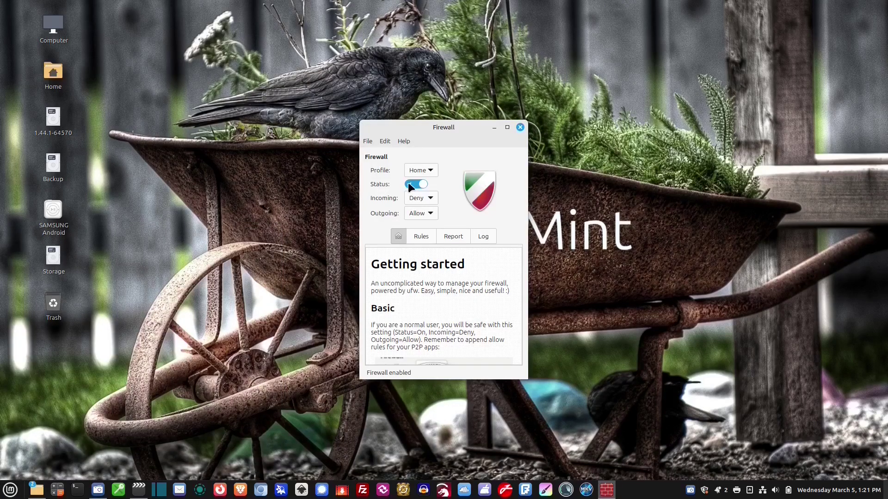
click(419, 184)
click(417, 185)
click(494, 127)
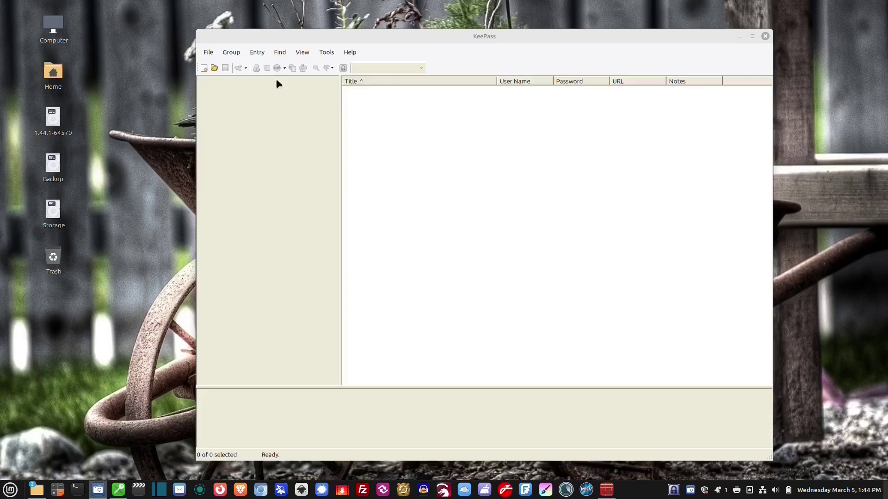
- Start a new KeePass database saved as Database.kdbx on the Desktop
click(208, 52)
click(219, 67)
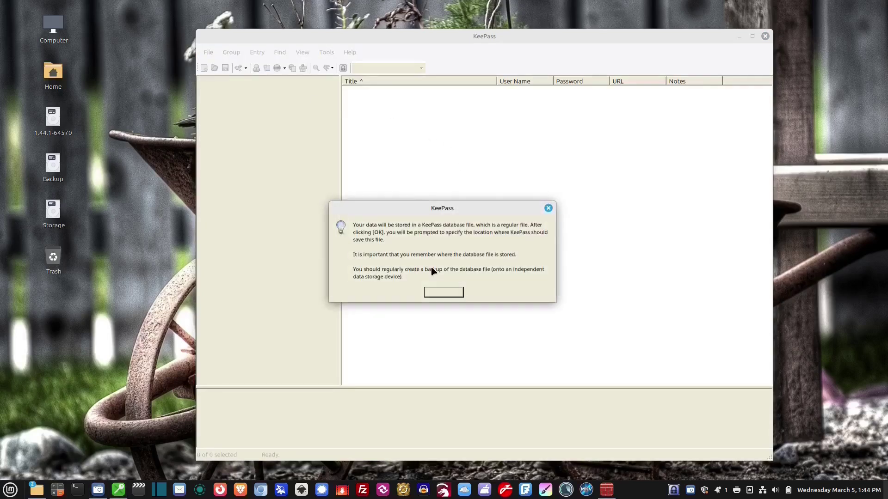
click(443, 291)
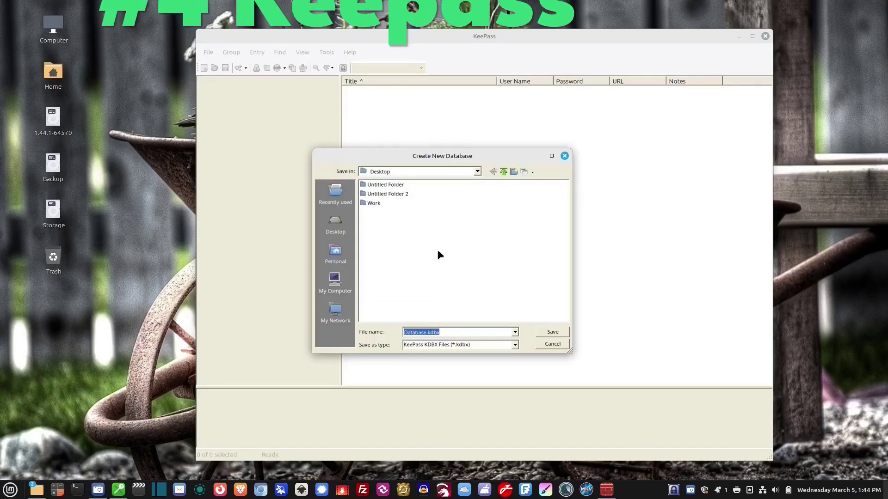
click(542, 334)
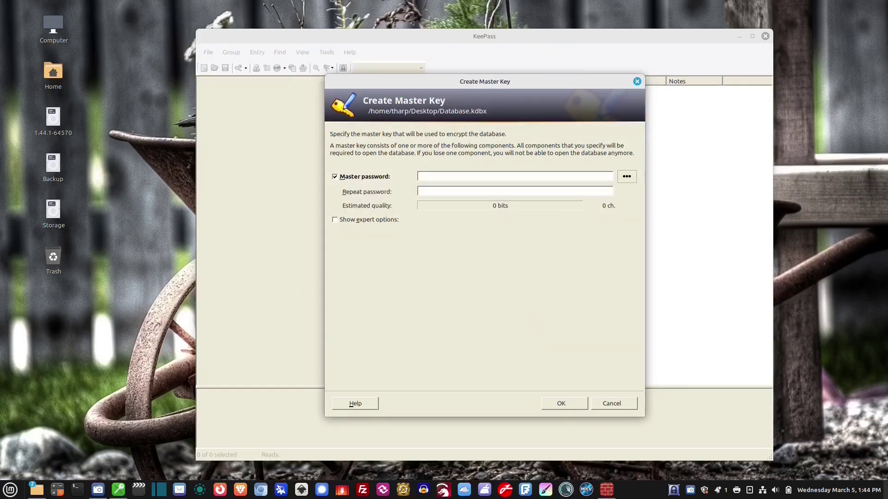
- Enter a 20-character master password, copy it to the clipboard, and confirm the master key
text(*****)
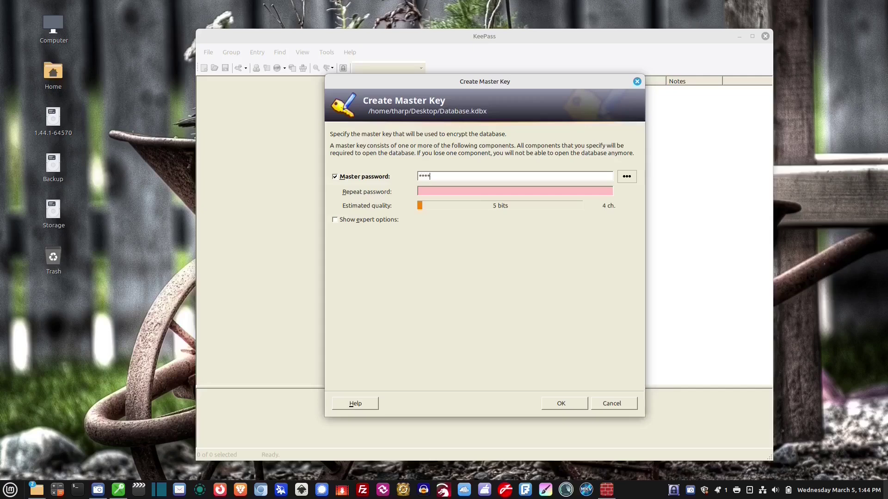
text(***************)
click(626, 177)
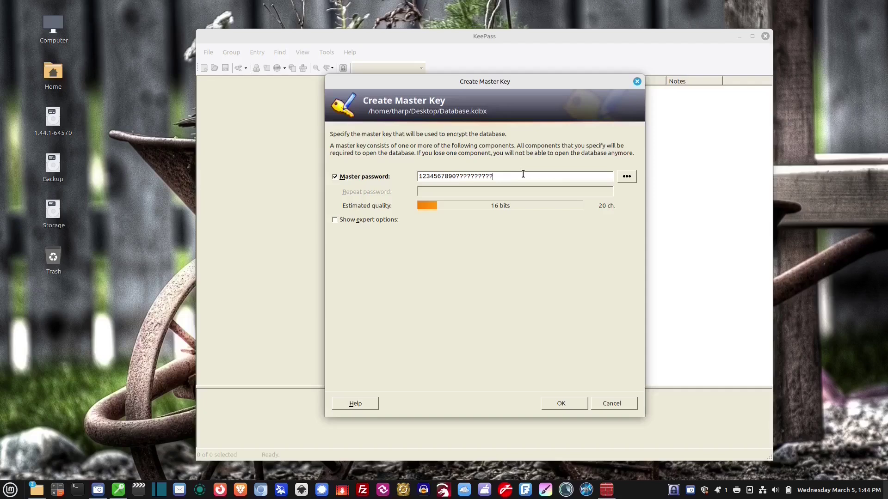
drag(523, 177, 419, 176)
right_click(428, 176)
click(450, 201)
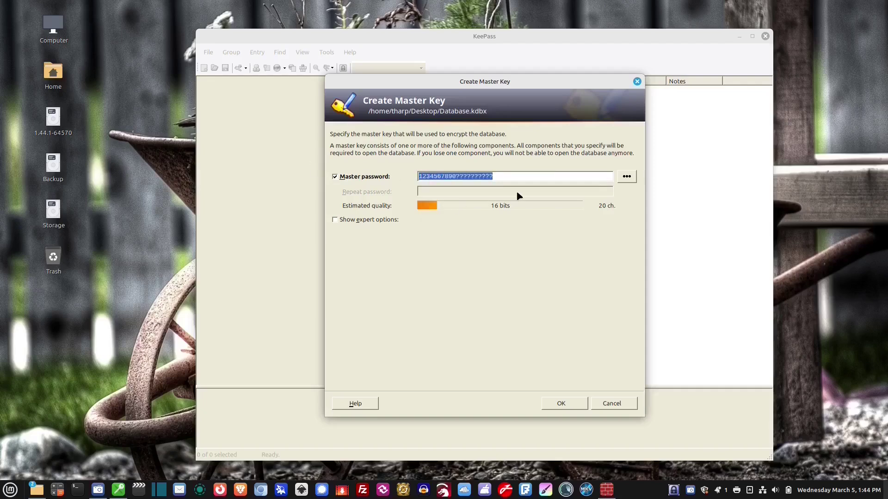
click(587, 178)
click(627, 179)
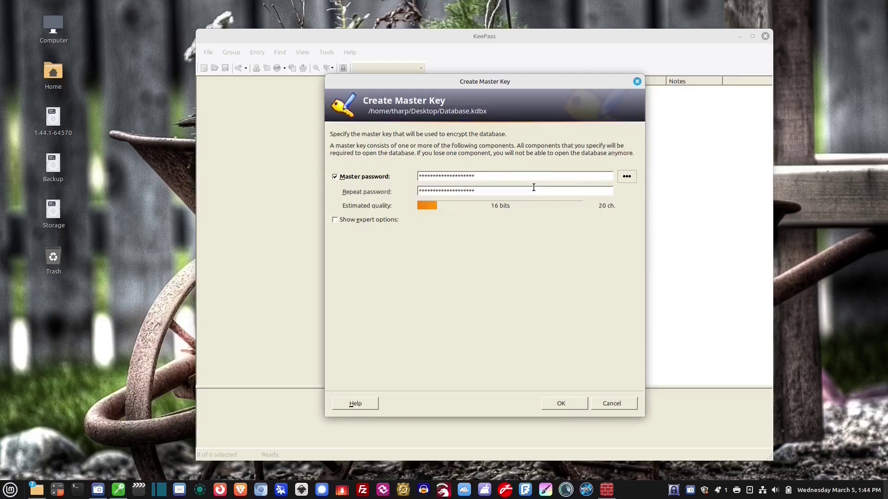
click(561, 405)
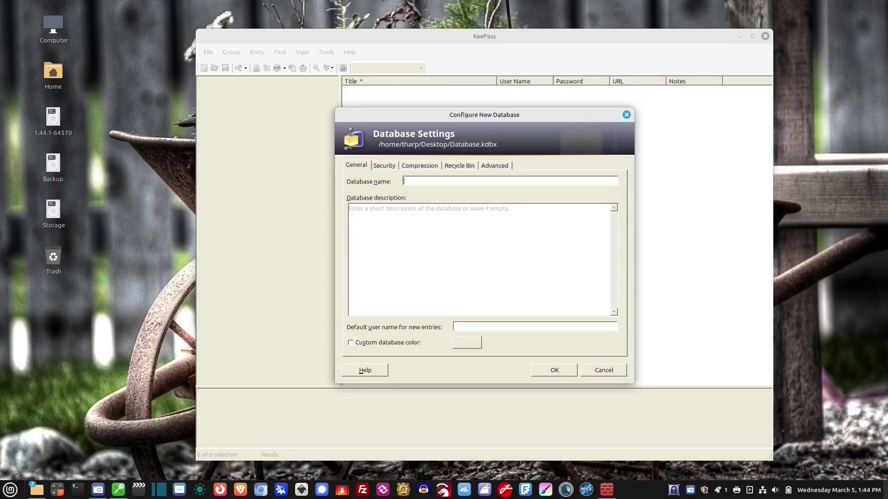
- Name the database 'My Passwords' and save it to a file as Database.kdbx on the Desktop
text(My Passwords)
click(551, 372)
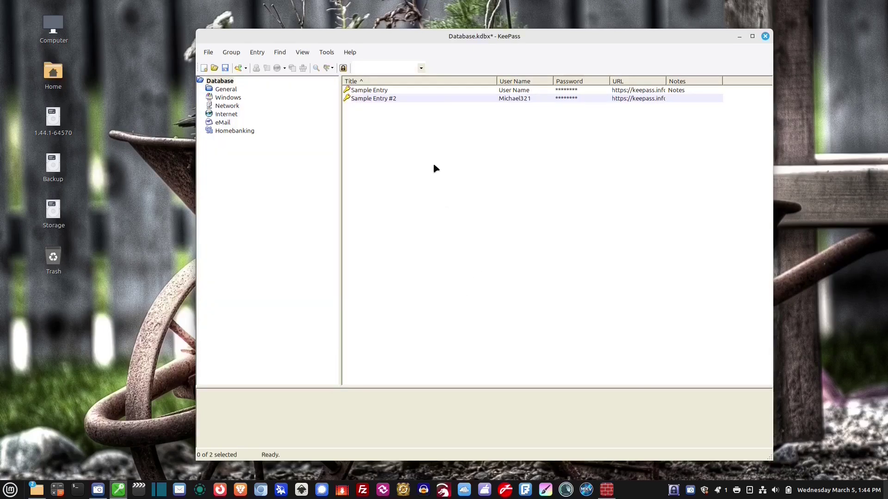
click(207, 52)
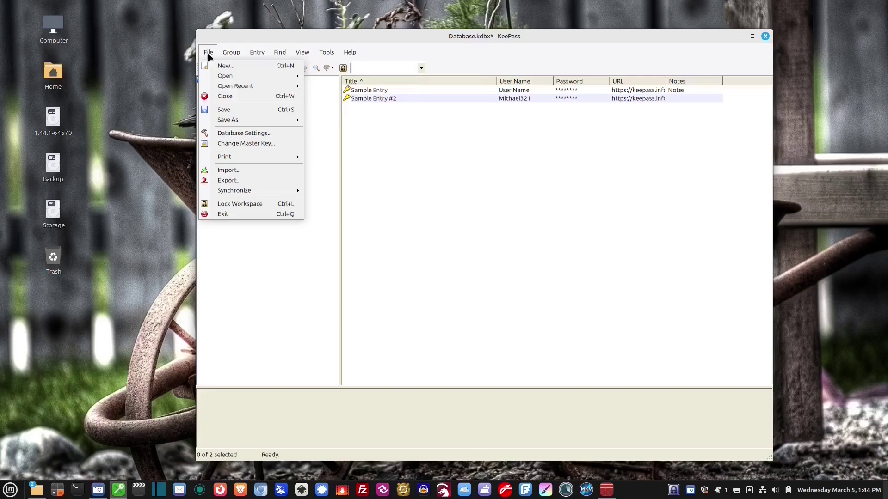
mouse_move(229, 121)
click(311, 121)
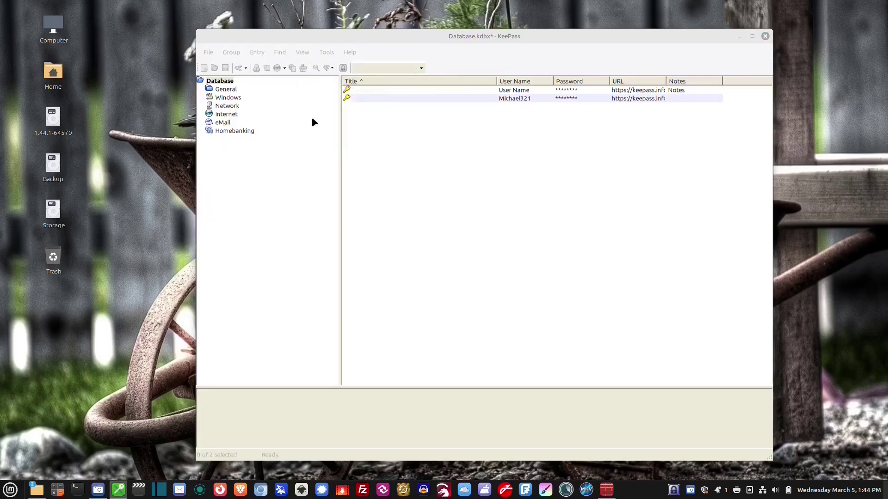
click(347, 230)
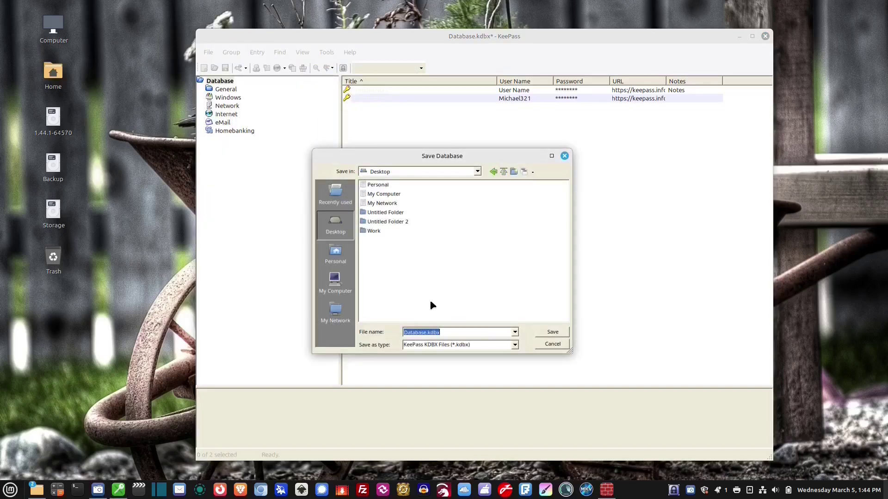
click(552, 332)
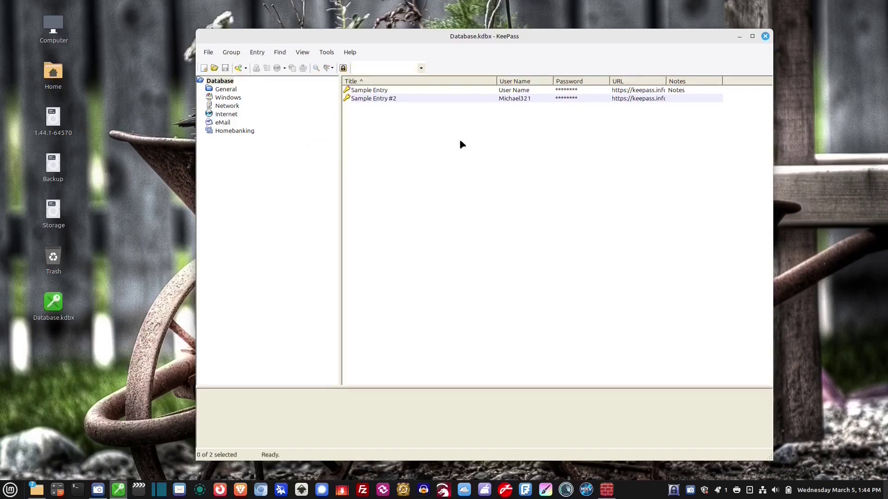
click(370, 99)
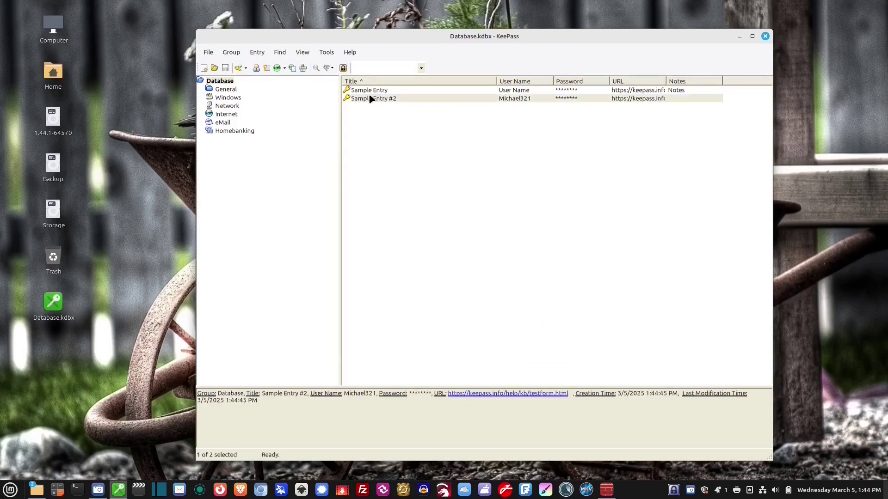
- Give the Internet group's My Website entry a generated 64-character hex key password
click(234, 114)
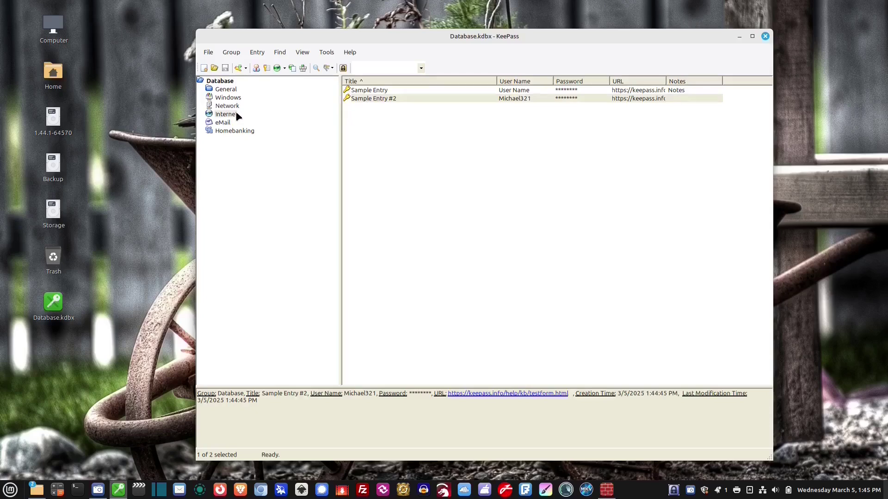
right_click(378, 148)
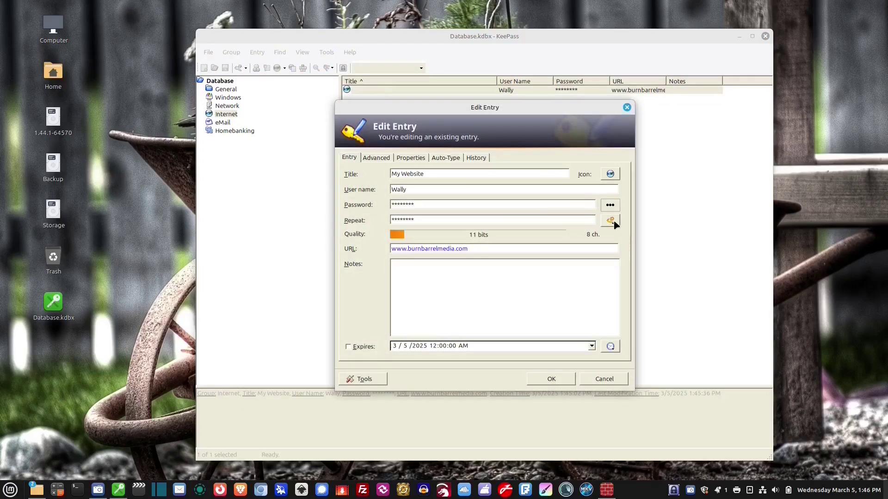
click(612, 223)
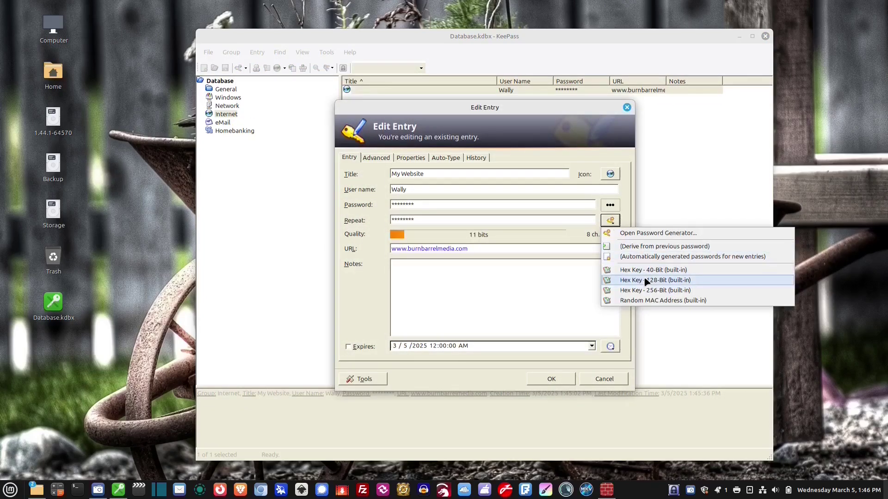
click(641, 291)
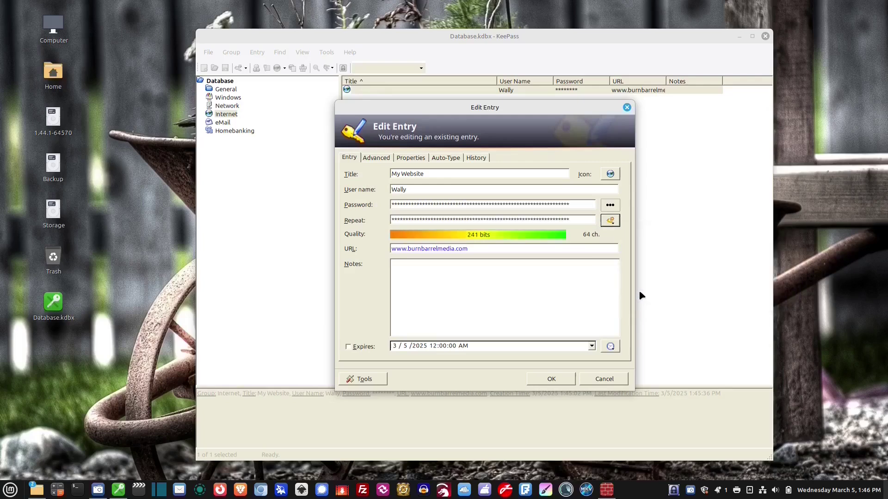
click(610, 206)
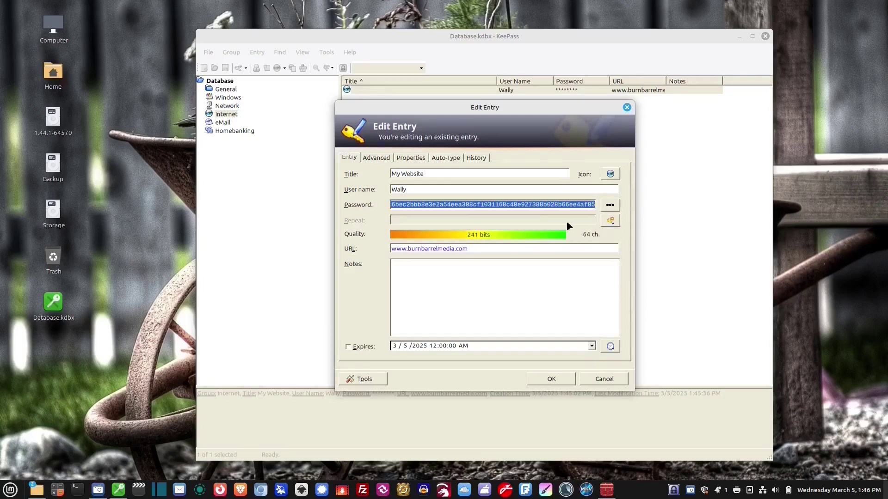
click(557, 379)
click(426, 148)
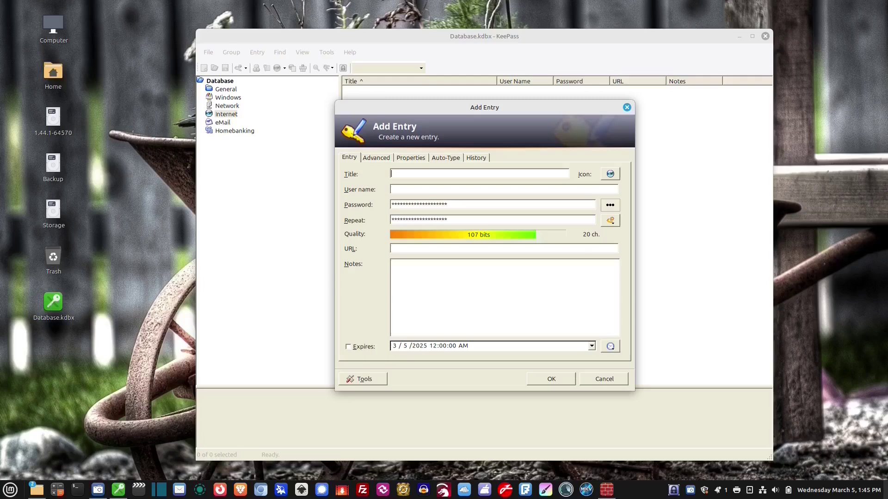
- Add a 'My Website' entry to the Internet group with a user name and password
text(My Website)
key(Tab)
key(Tab)
text(Wally)
key(Tab)
text(**)
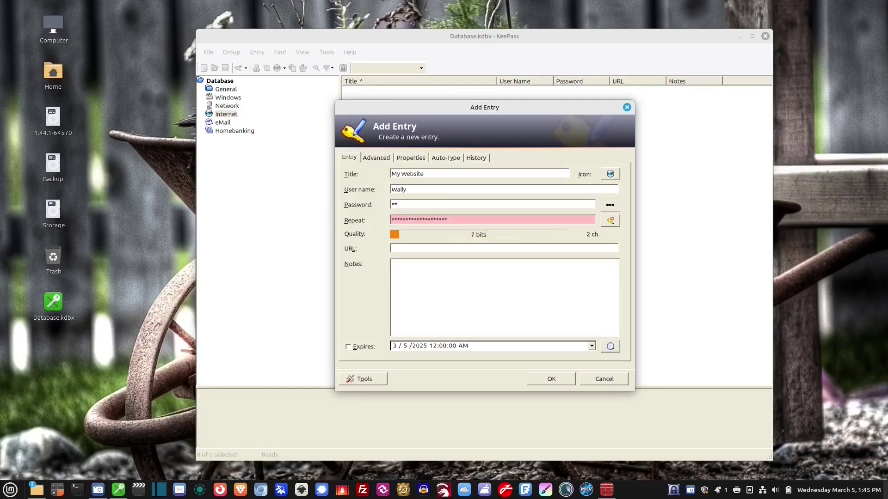
click(610, 205)
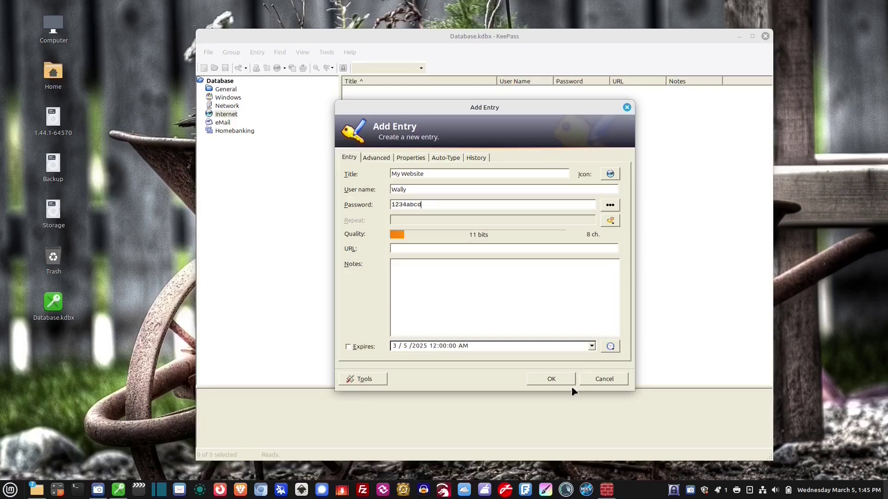
click(552, 380)
double_click(369, 94)
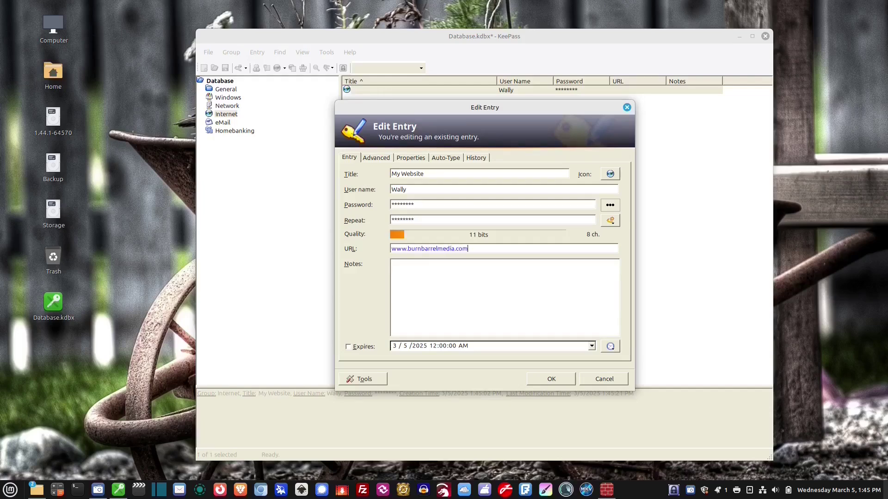
click(553, 380)
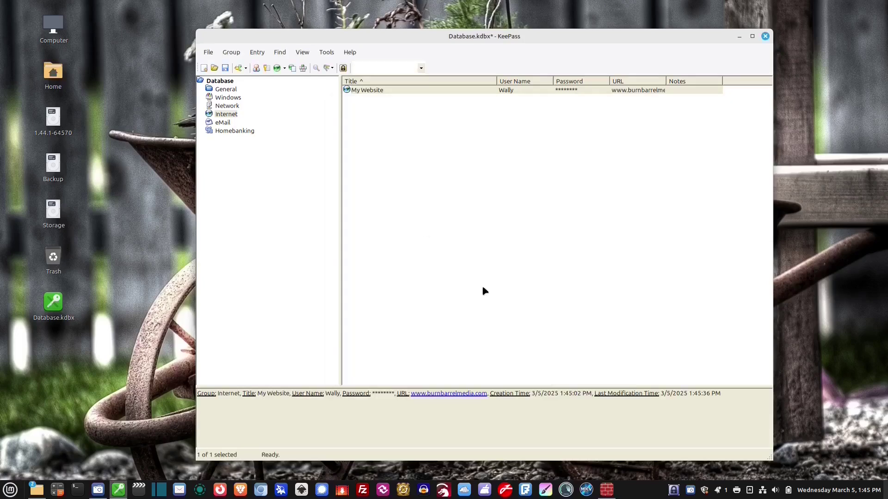
click(208, 52)
click(229, 111)
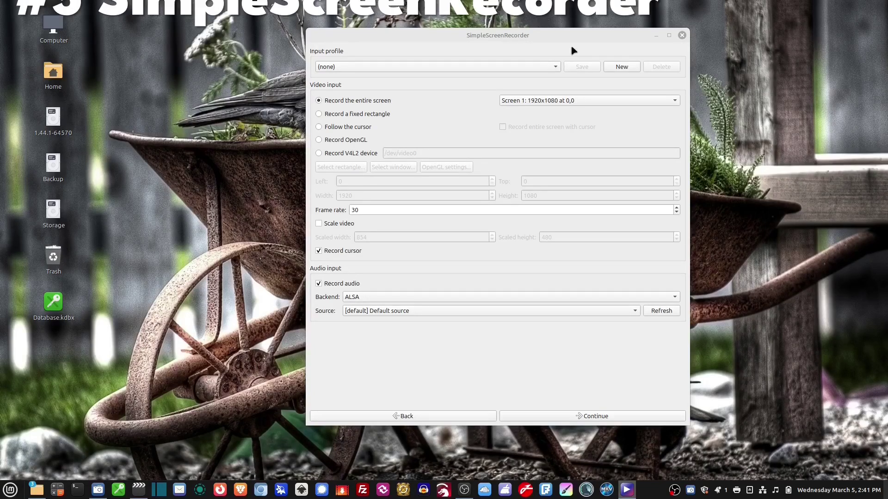
- Nudge the SimpleScreenRecorder window and go back to the welcome page, then on to input settings
drag(581, 36, 586, 37)
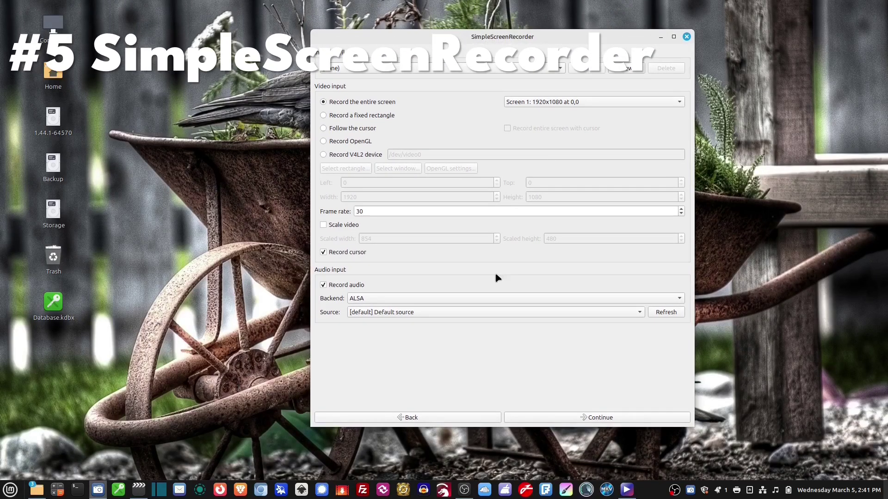
click(410, 418)
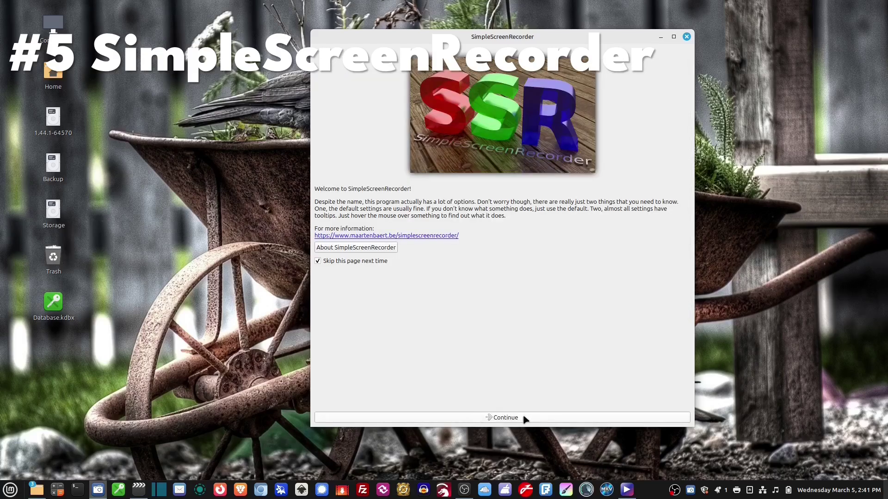
click(607, 419)
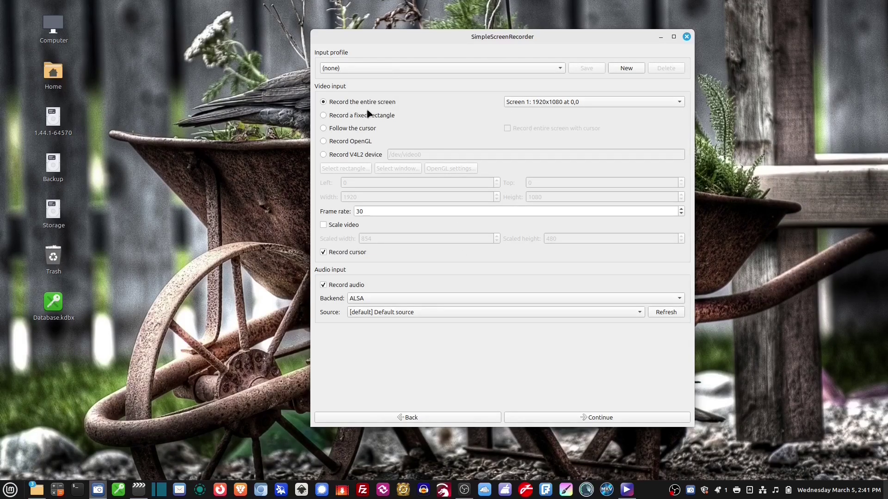
- Try the fixed-rectangle, follow-cursor and OpenGL modes, then settle on recording the entire Screen 1
click(375, 119)
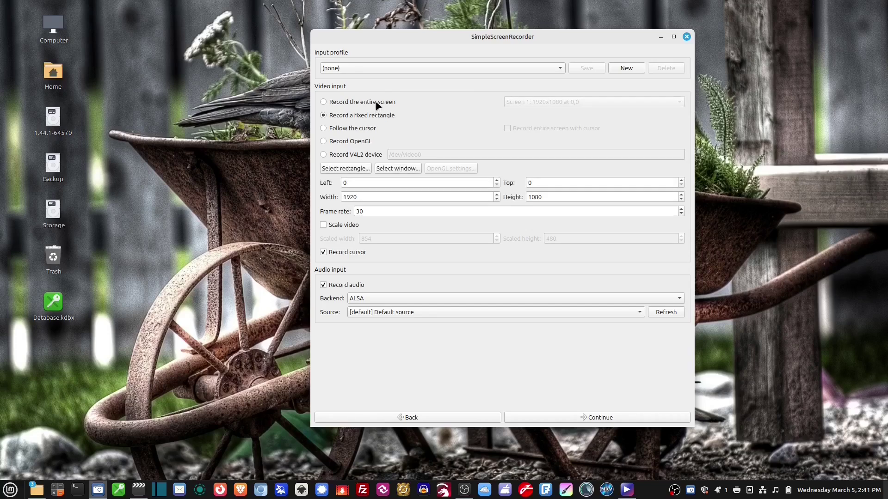
click(377, 104)
click(370, 118)
click(386, 101)
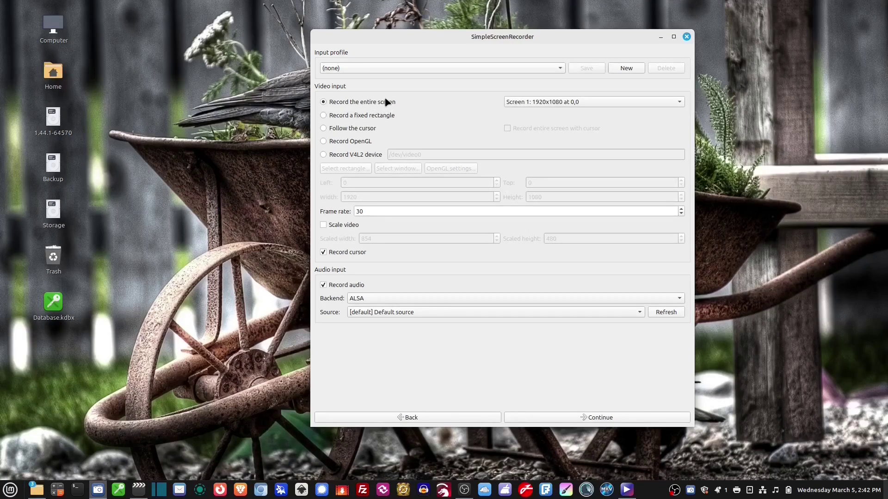
click(517, 104)
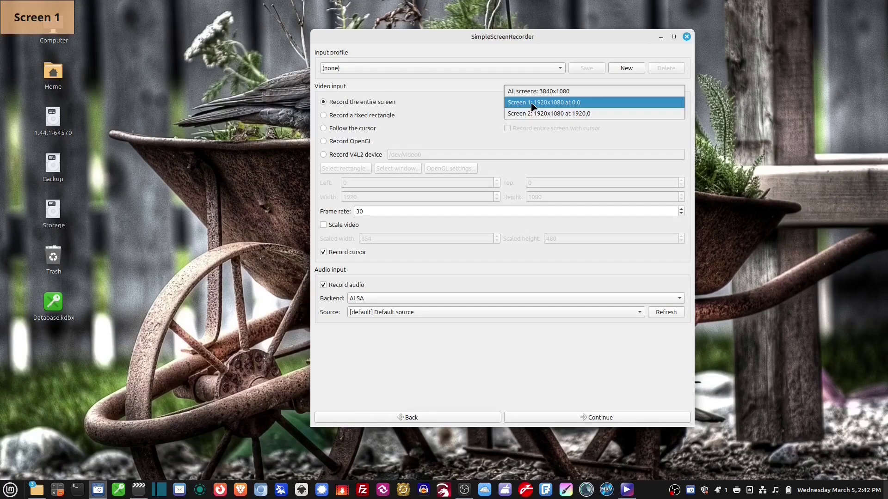
click(532, 107)
click(531, 103)
click(534, 107)
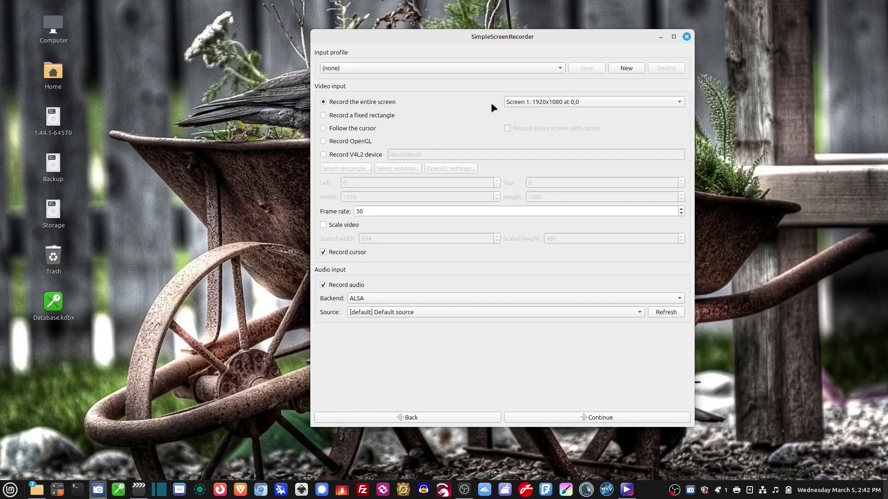
click(383, 118)
click(365, 130)
click(363, 141)
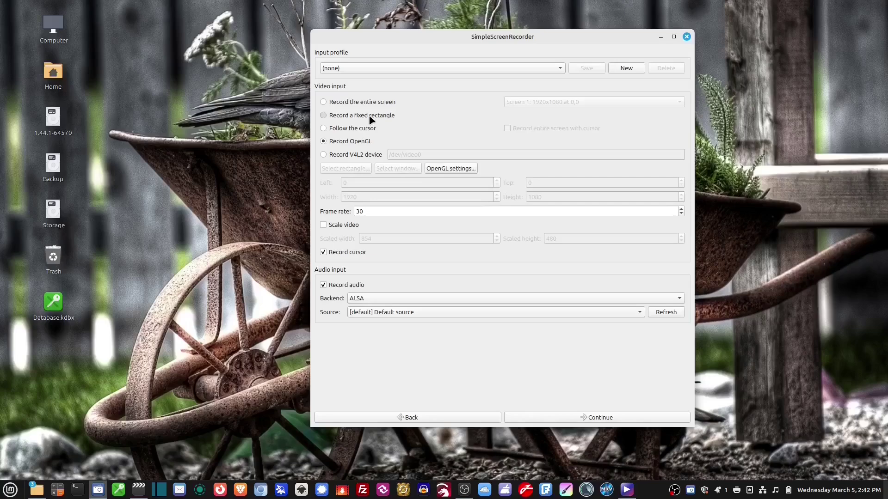
click(370, 118)
click(376, 103)
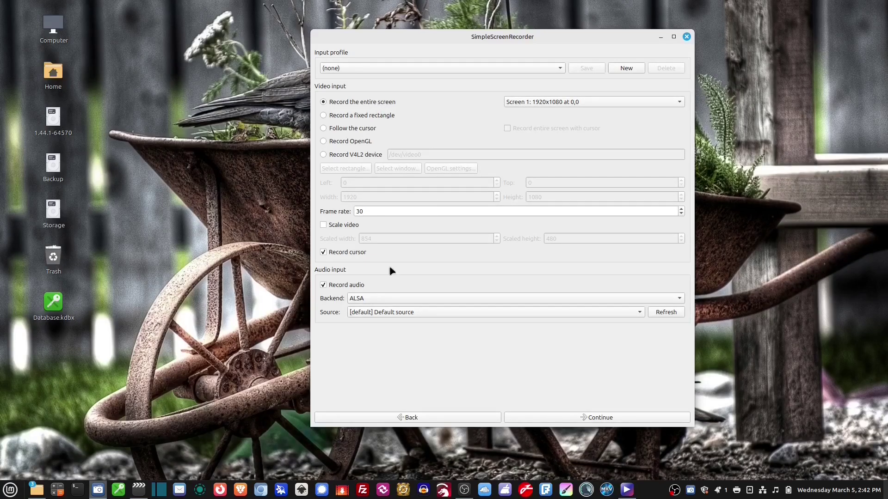
- Keep audio and cursor recording enabled after toggling each, and continue to the recording page
click(323, 286)
click(325, 287)
click(324, 254)
click(326, 254)
click(633, 417)
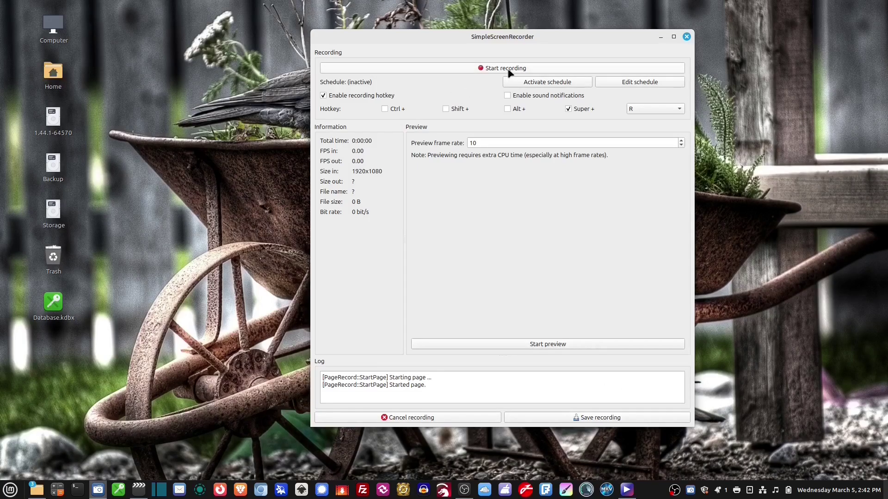
- Record a short test capture with live preview, pausing and resuming, then discard it
click(508, 69)
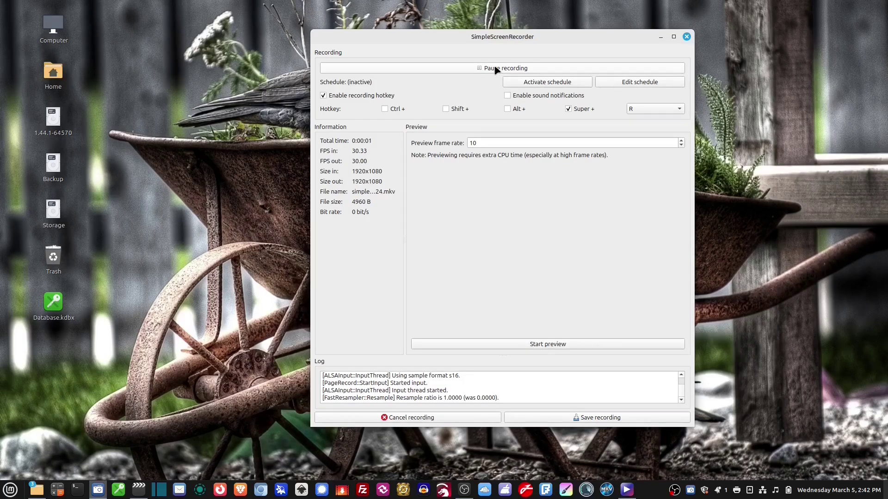
click(561, 344)
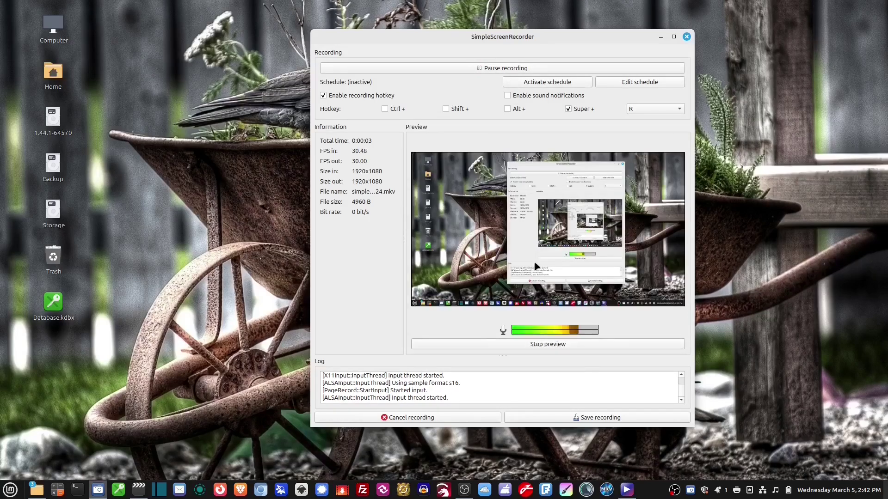
click(491, 70)
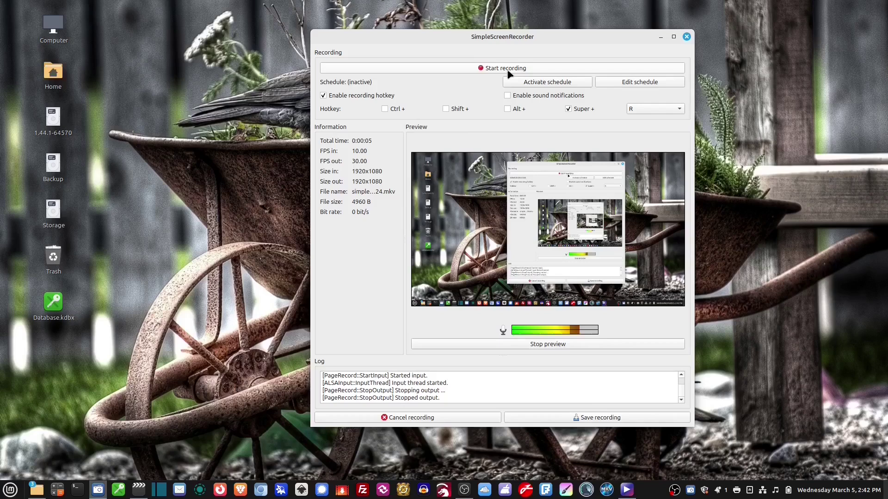
click(506, 71)
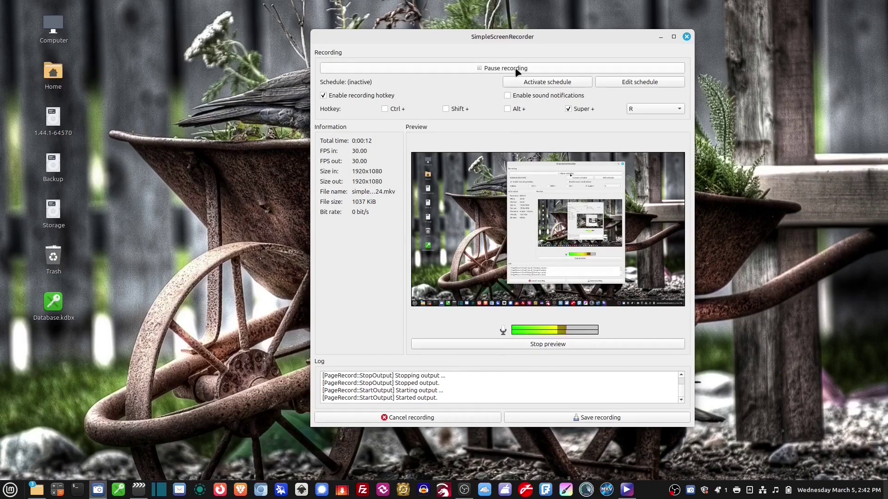
click(516, 69)
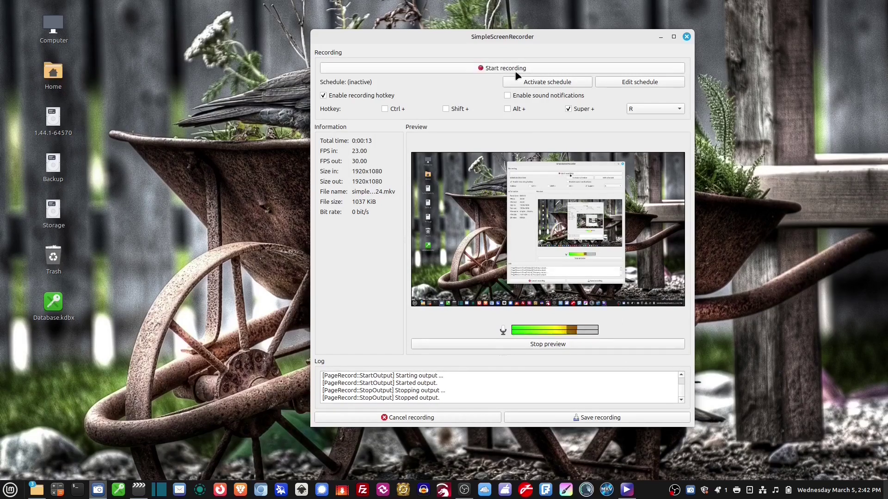
click(580, 347)
click(579, 348)
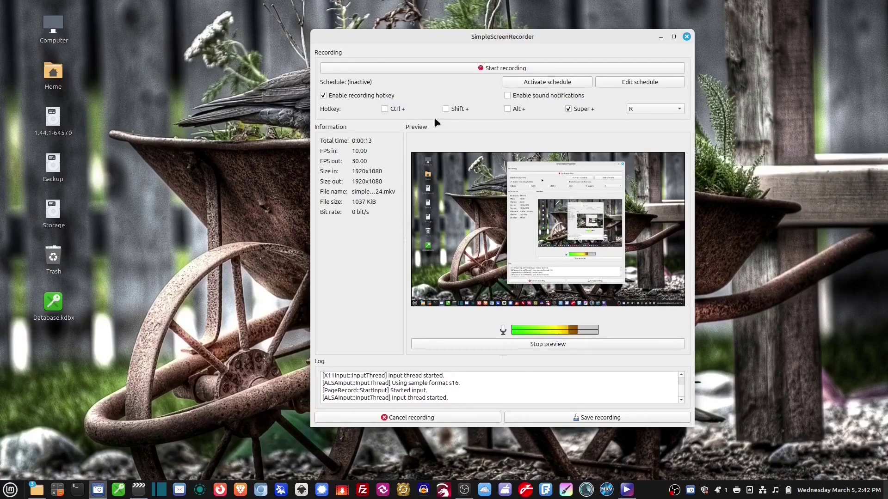
click(491, 418)
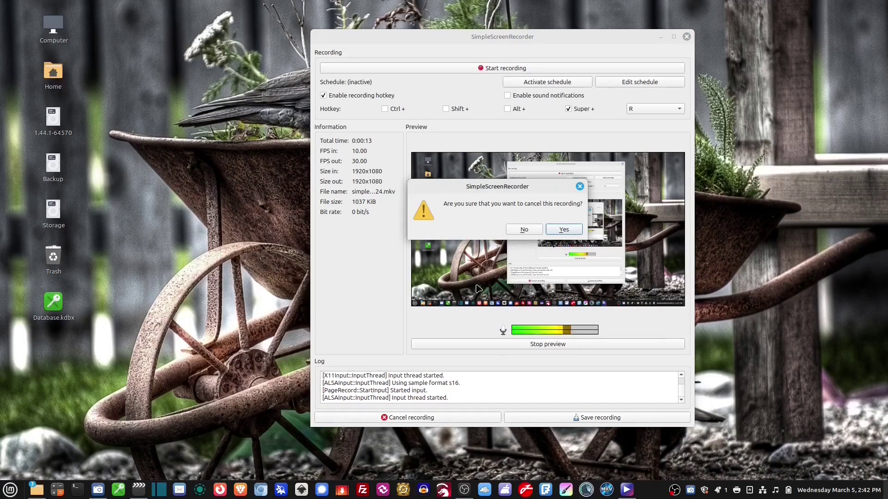
click(561, 229)
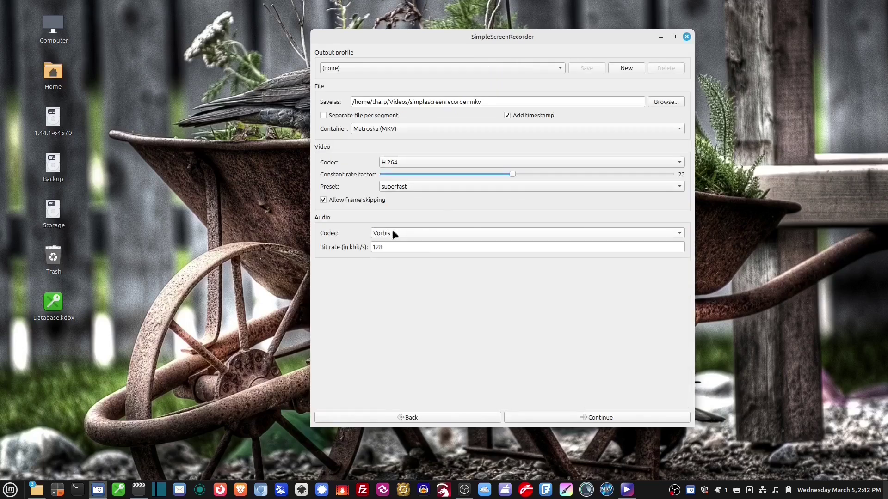
- Keep H.264 as the video codec and restart the live preview on the recording page
click(417, 165)
click(416, 165)
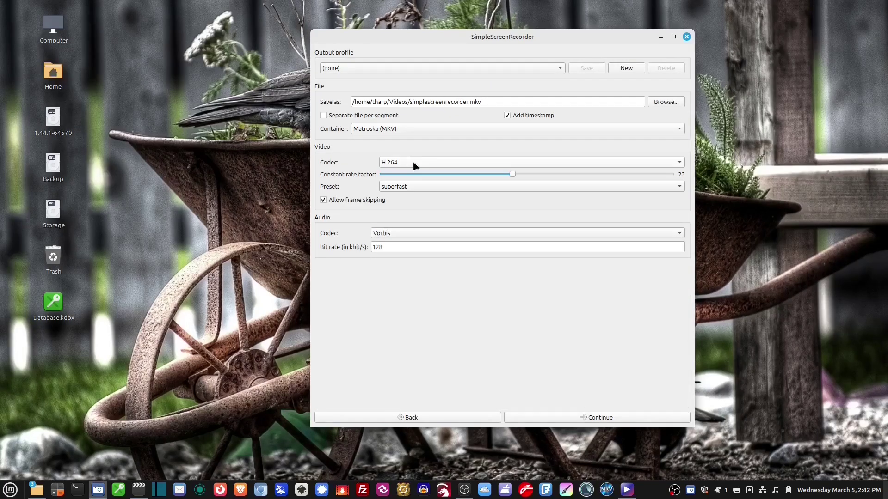
click(584, 417)
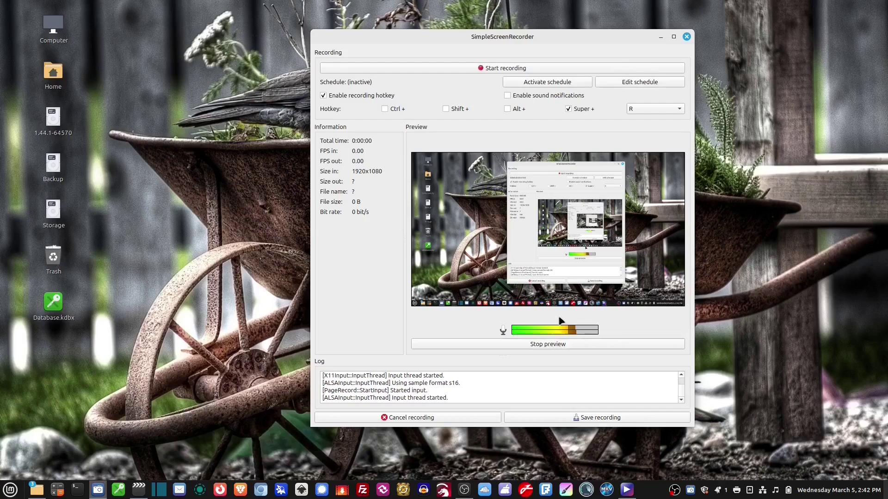
click(551, 344)
click(551, 345)
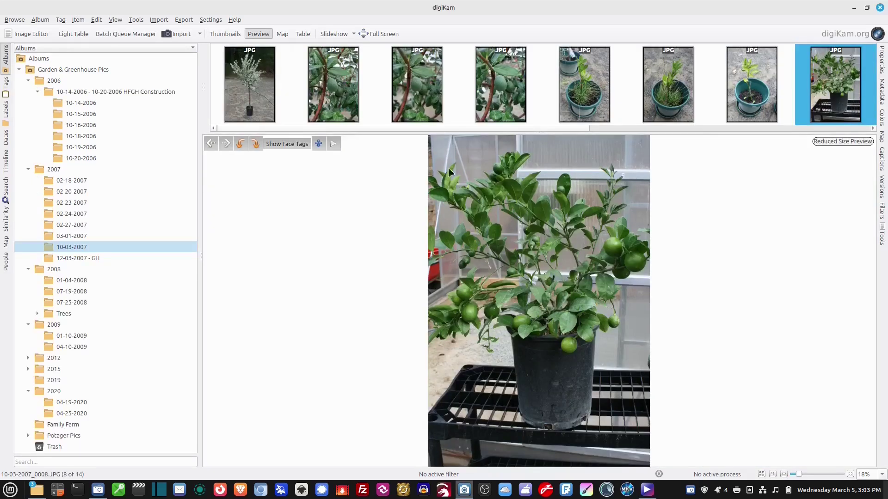
- Apply Brightness 19, Contrast 55 and Gamma 1.14 to the lime tree photo
click(28, 36)
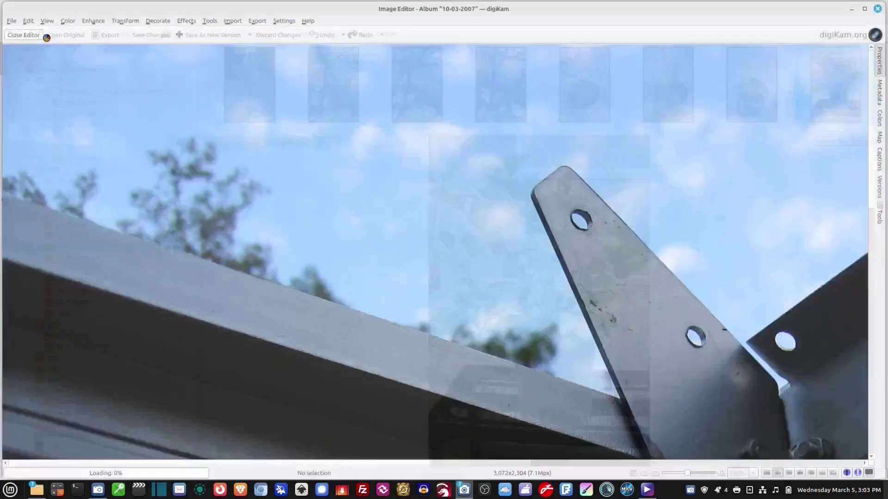
click(65, 19)
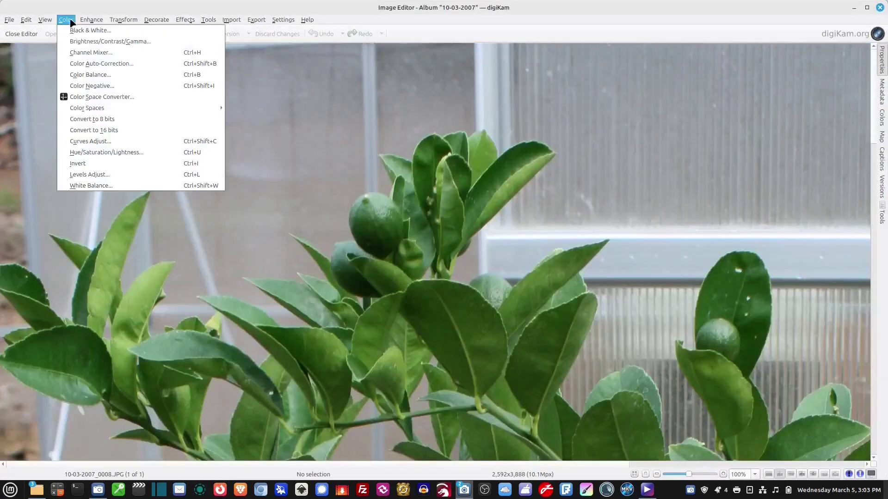
click(176, 63)
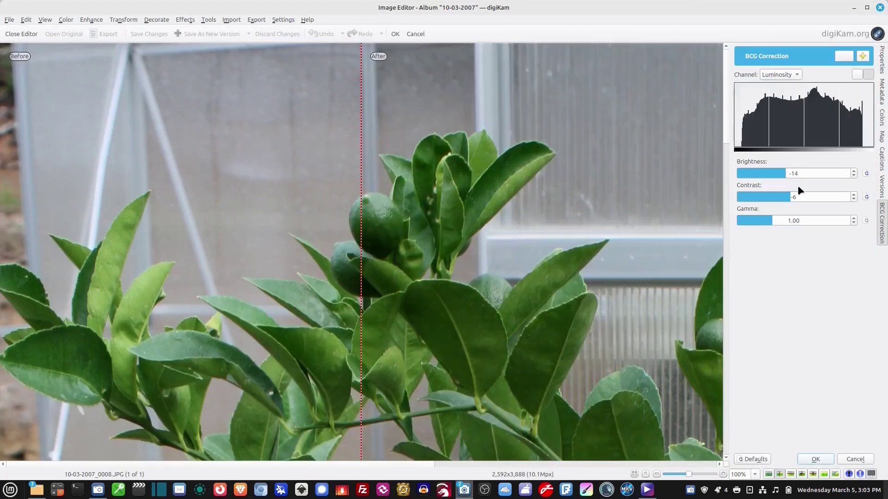
click(803, 174)
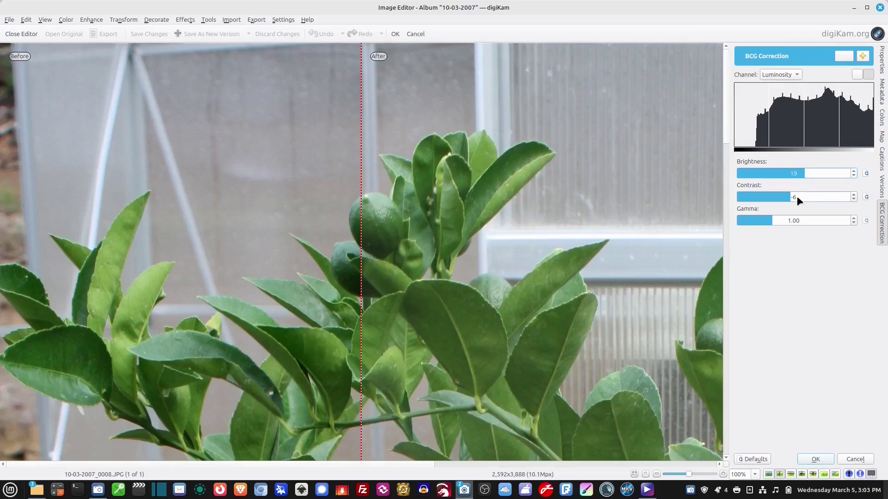
drag(796, 199, 826, 198)
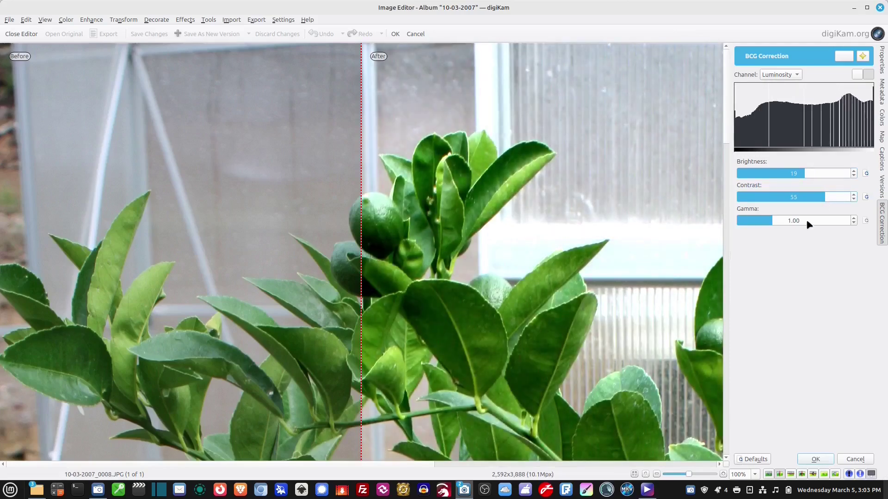
click(786, 222)
click(781, 222)
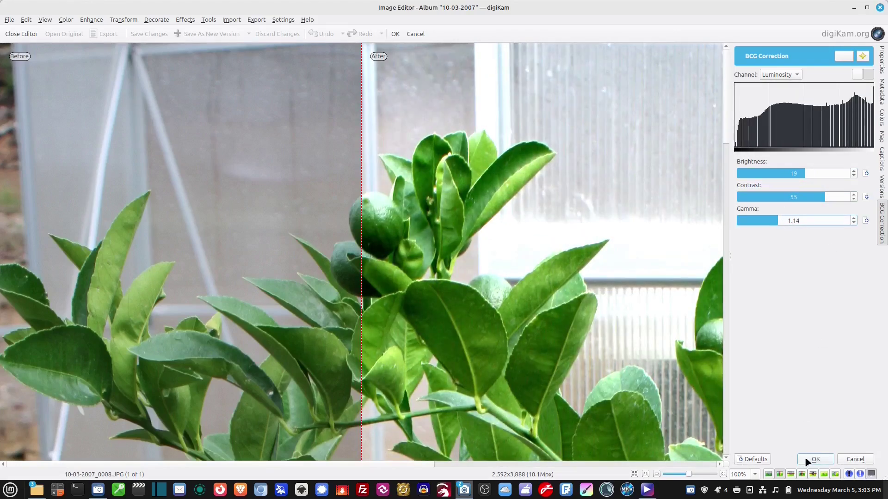
click(815, 459)
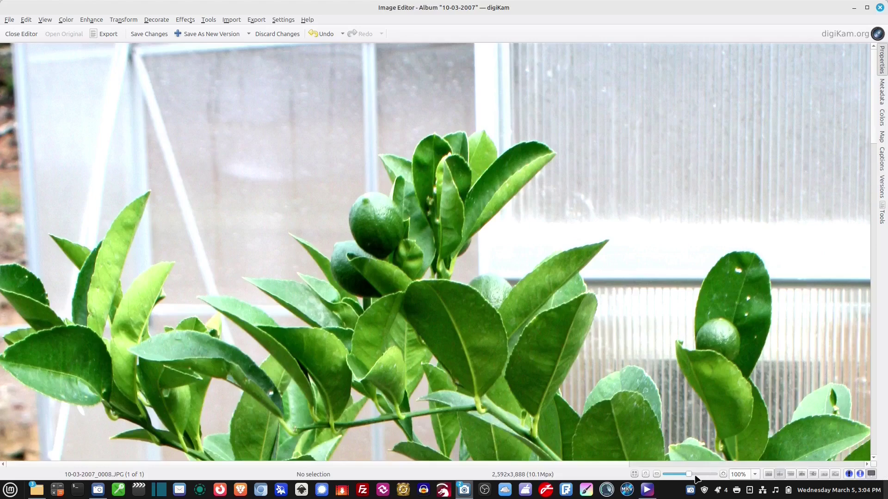
- Save the edited photo as a new version and close the Image Editor
drag(689, 475, 678, 476)
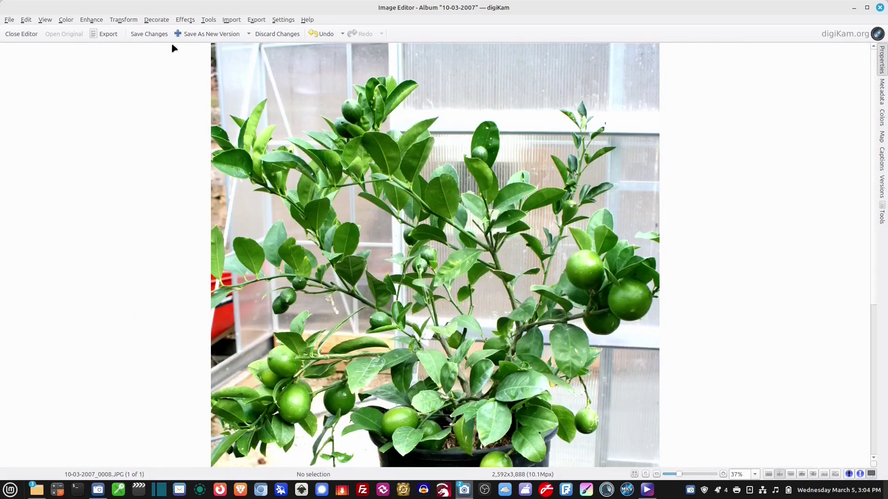
click(149, 34)
click(21, 34)
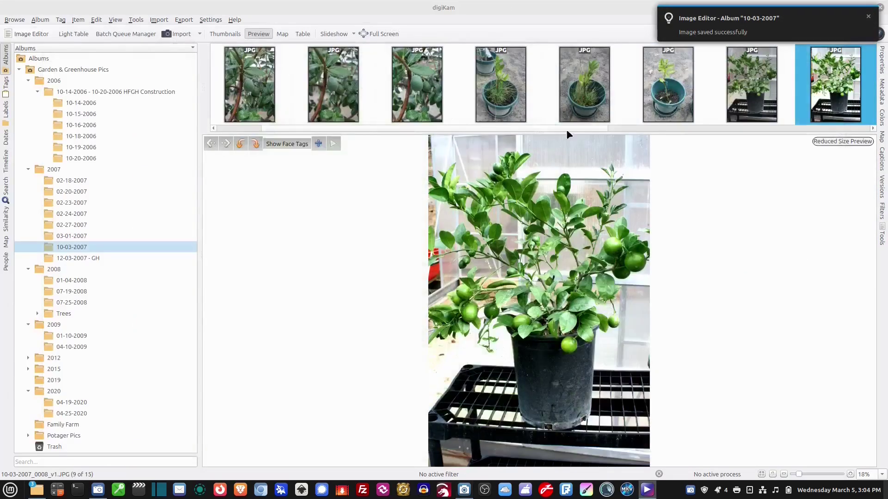
click(73, 34)
click(500, 83)
key(Escape)
double_click(447, 117)
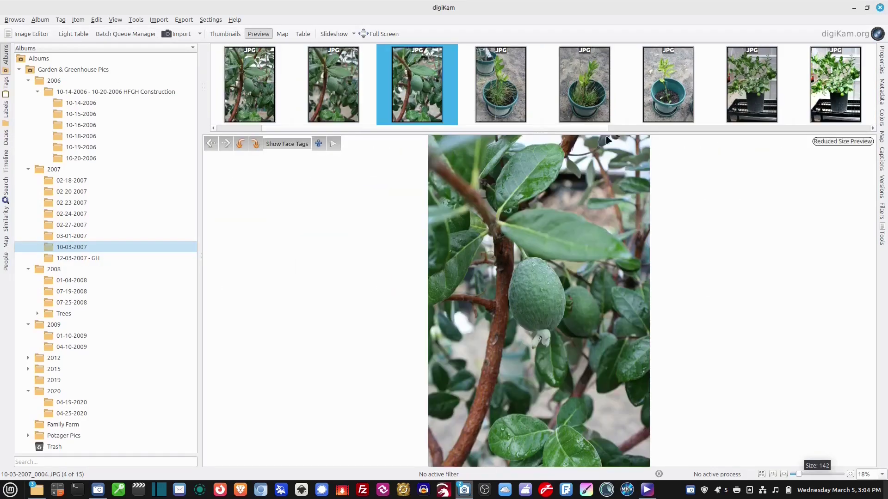
click(739, 81)
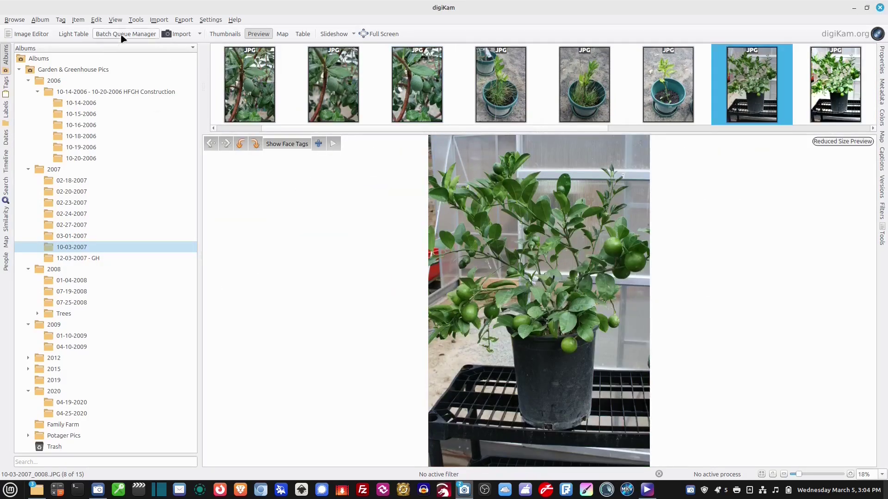
click(74, 34)
drag(581, 362, 604, 372)
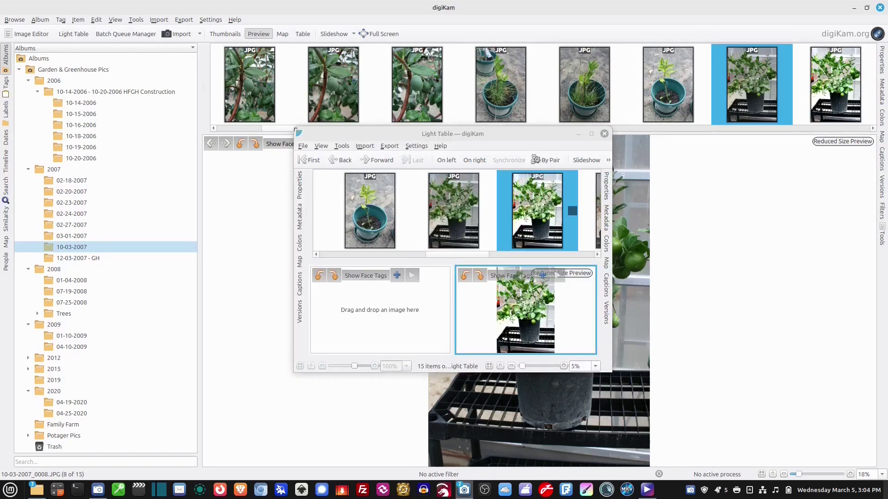
drag(294, 128, 163, 35)
drag(329, 42, 440, 64)
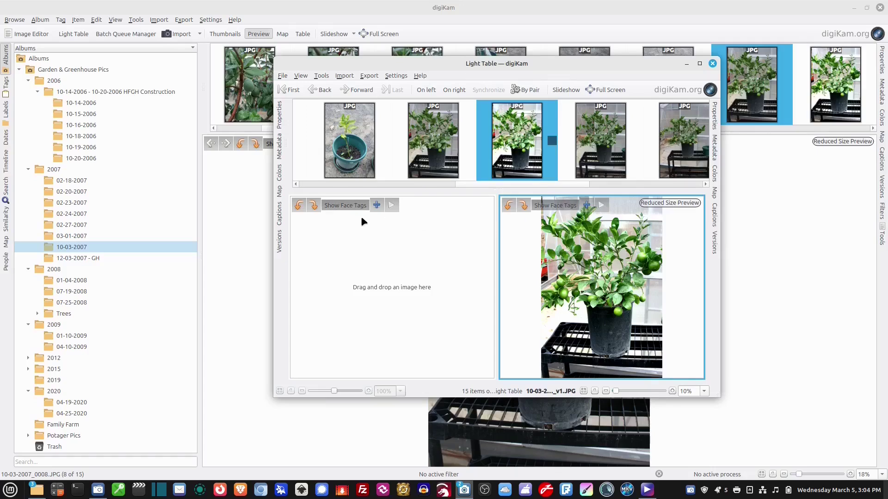
click(713, 63)
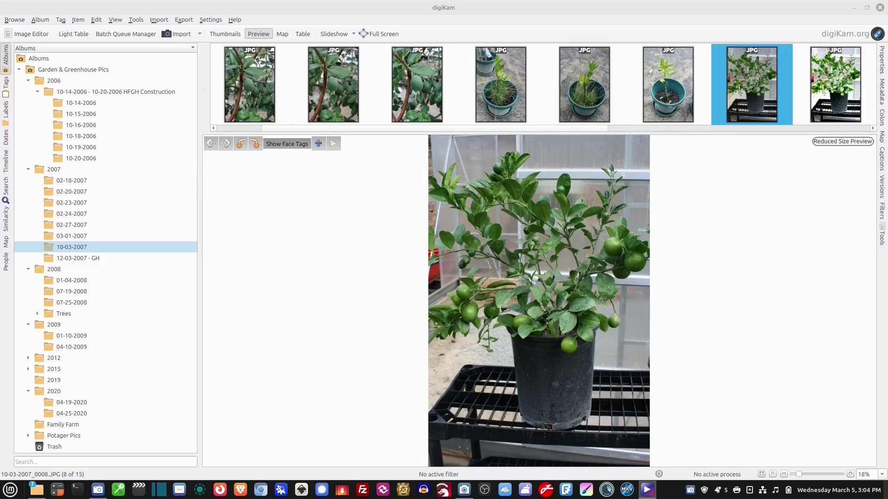
click(60, 21)
click(74, 30)
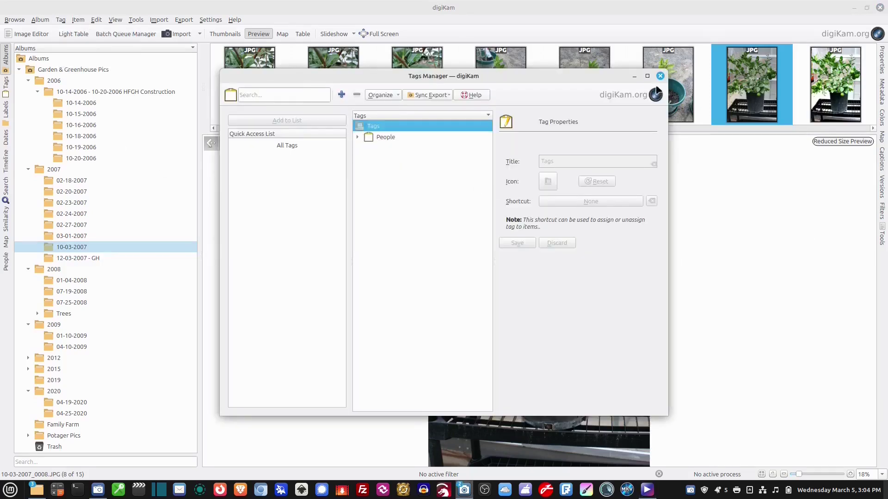
click(660, 76)
click(204, 20)
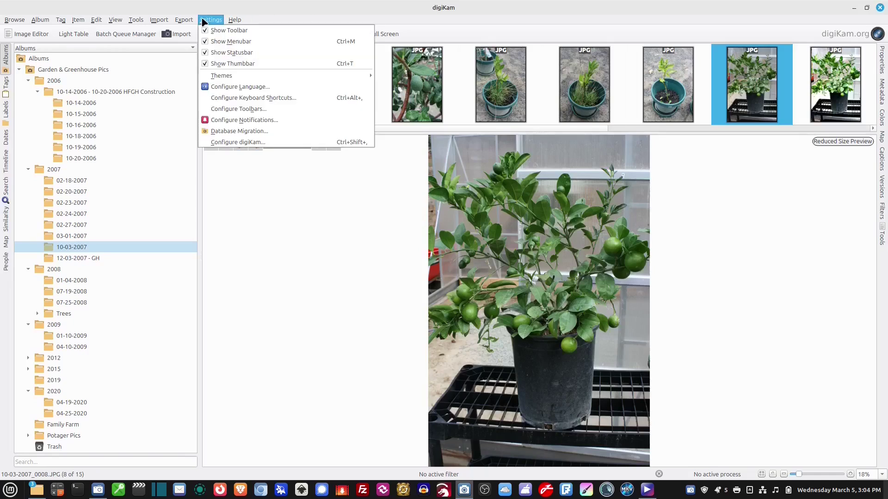
mouse_move(135, 20)
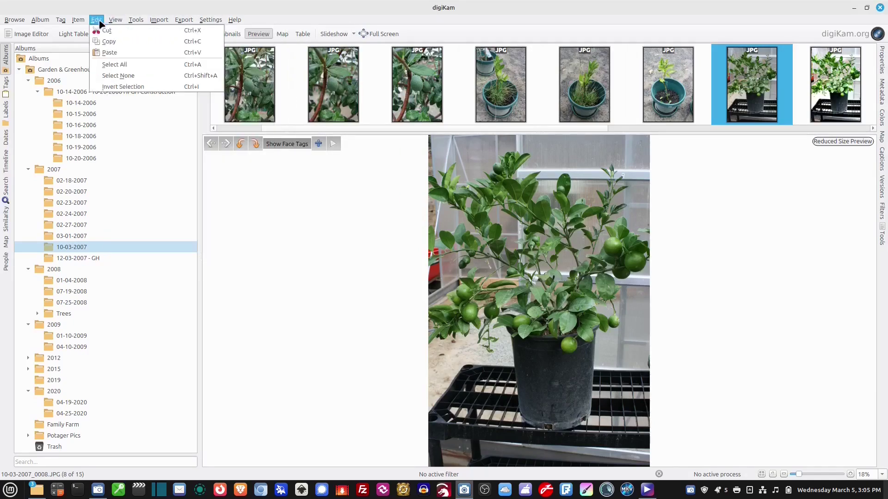
mouse_move(77, 20)
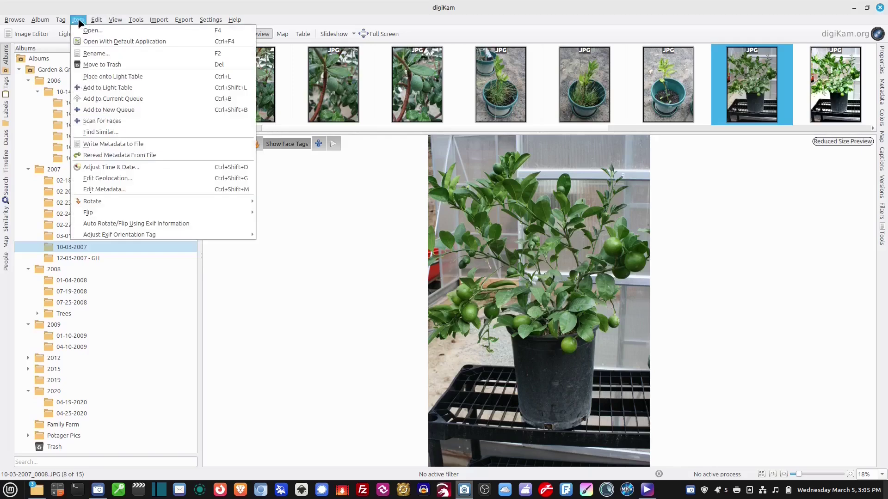
- Open the Geolocation Editor and browse its globe, GPS correlation, reverse geocoding and KML panels
click(109, 181)
click(223, 245)
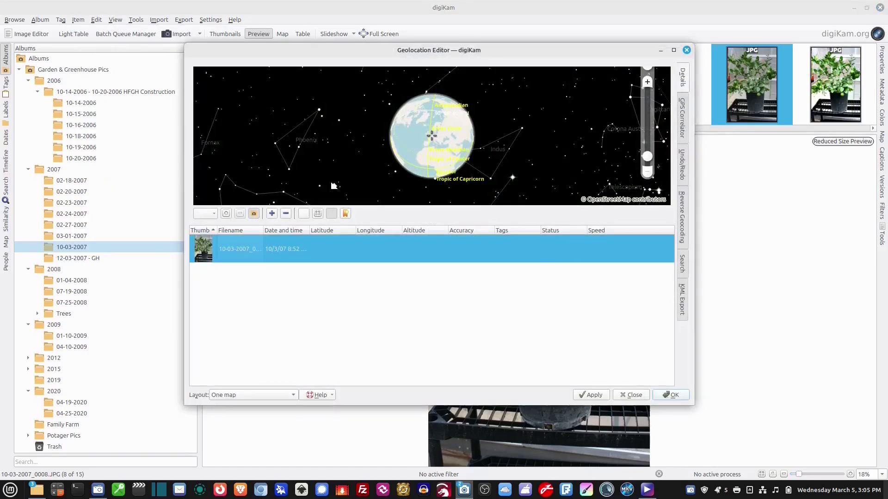
drag(486, 144, 407, 121)
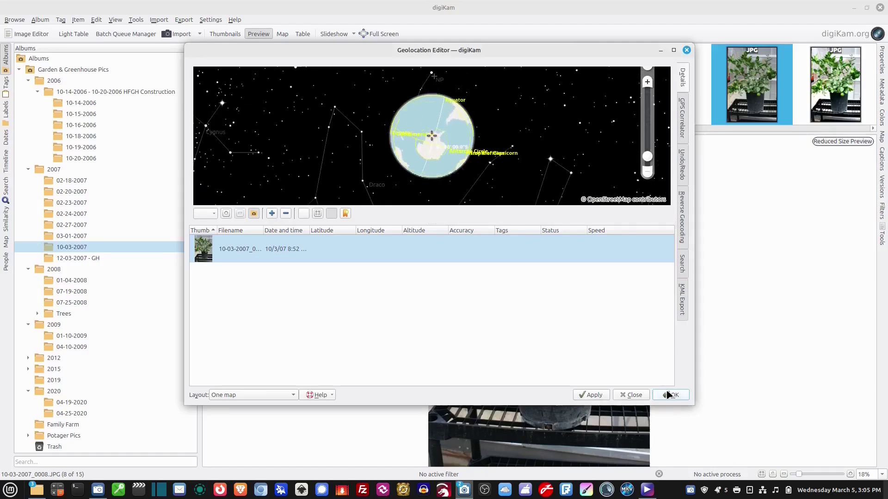
click(682, 118)
click(682, 164)
click(687, 222)
click(683, 300)
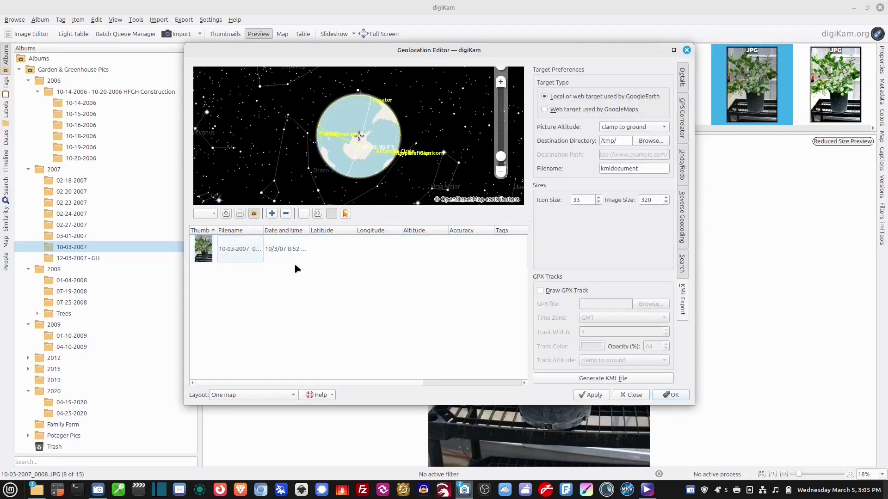
- Close the Geolocation Editor, then open and close the Batch Queue Manager
click(296, 250)
click(687, 50)
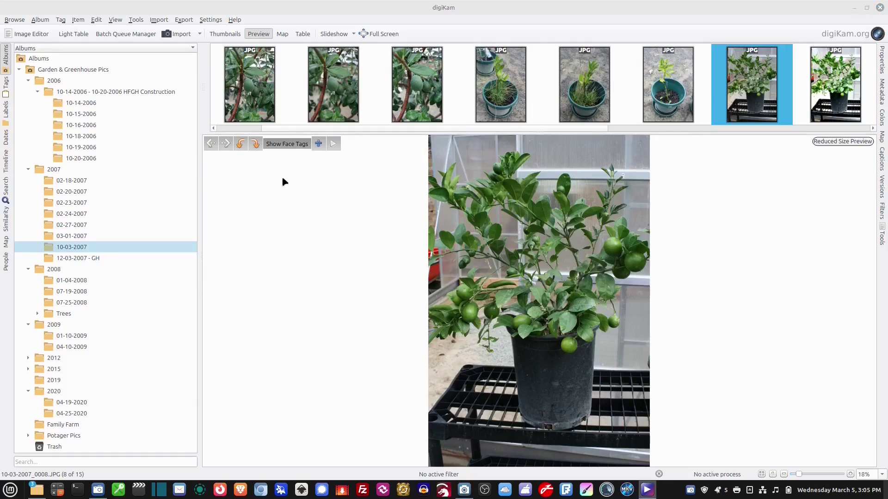
click(121, 34)
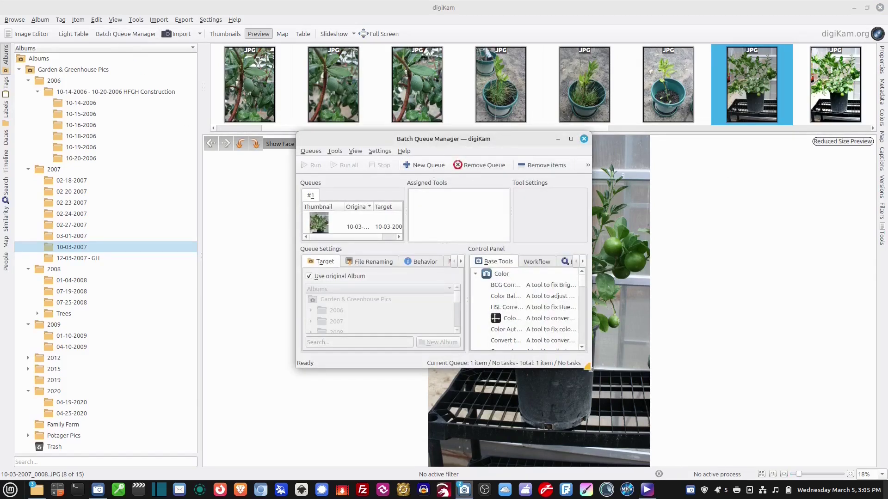
click(684, 139)
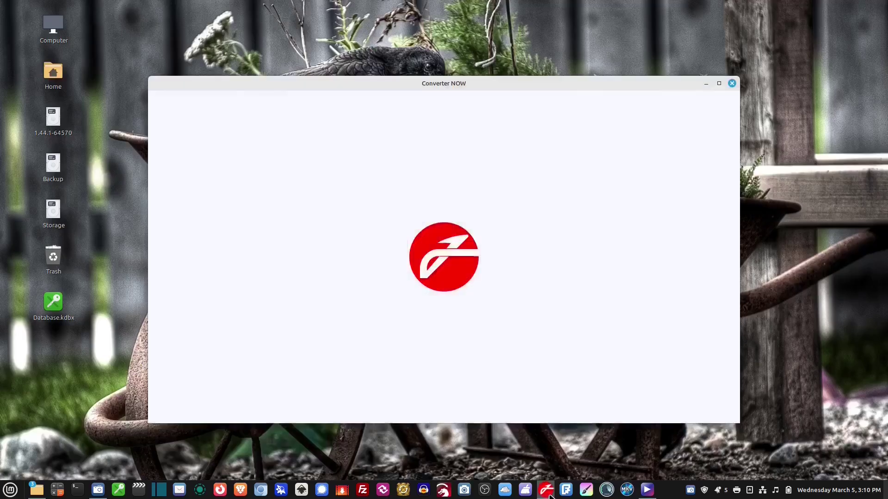
- Maximize Converter NOW and enter 1 in the Length meters, feet and yards fields
double_click(572, 84)
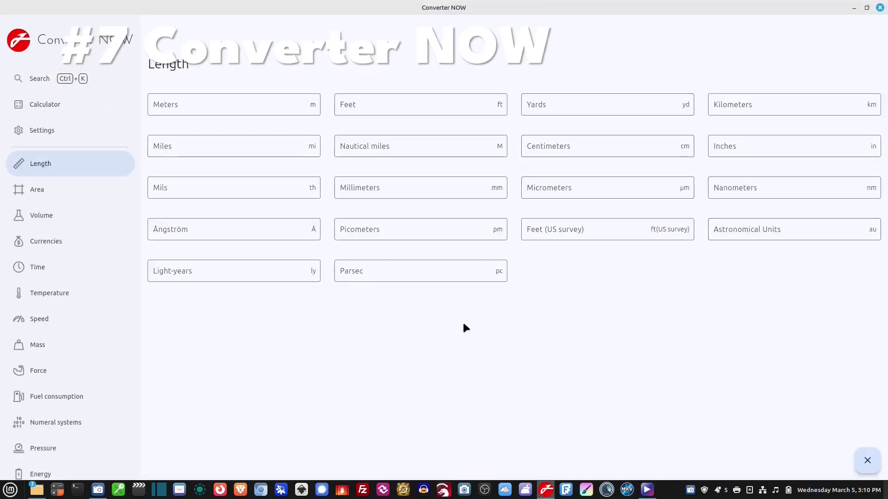
click(259, 108)
text(1)
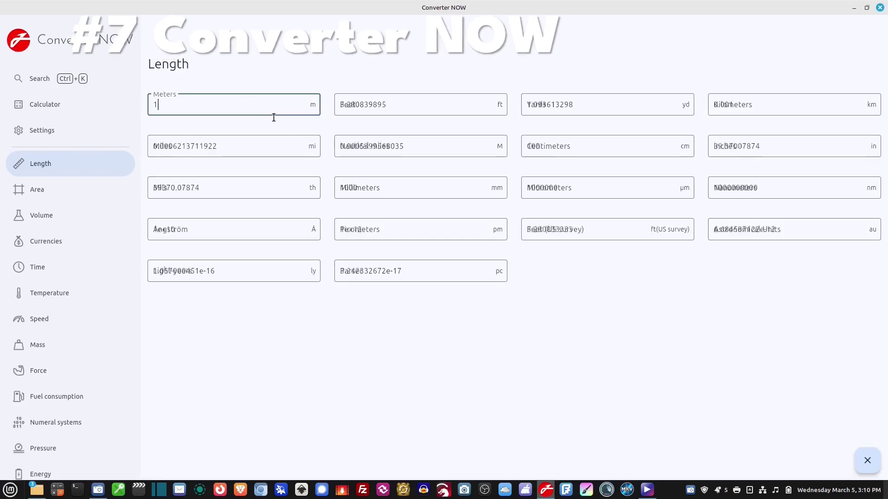
drag(416, 104, 324, 105)
text(1)
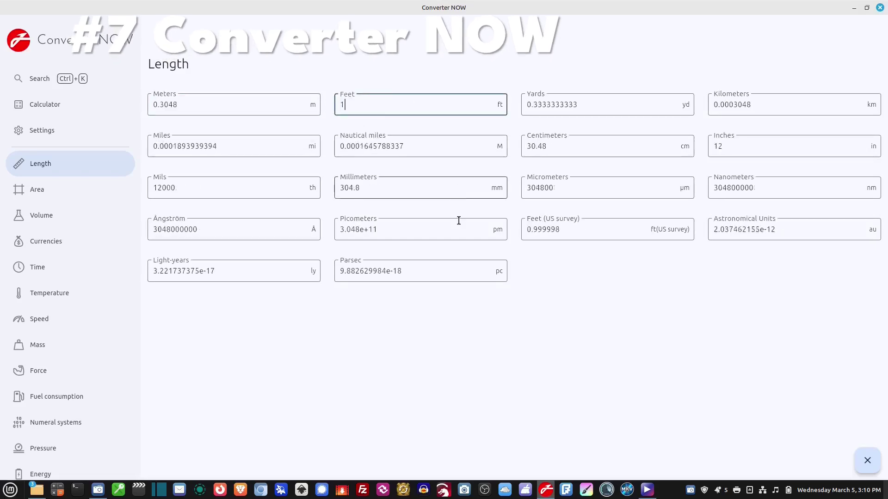
drag(568, 105, 505, 139)
text(1)
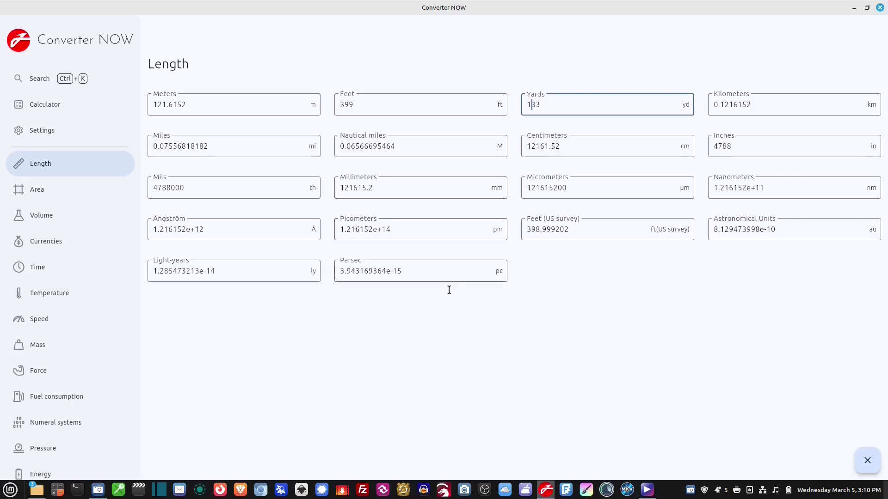
- Enter 1 in the Area acres field and the Volume US pints field
click(71, 183)
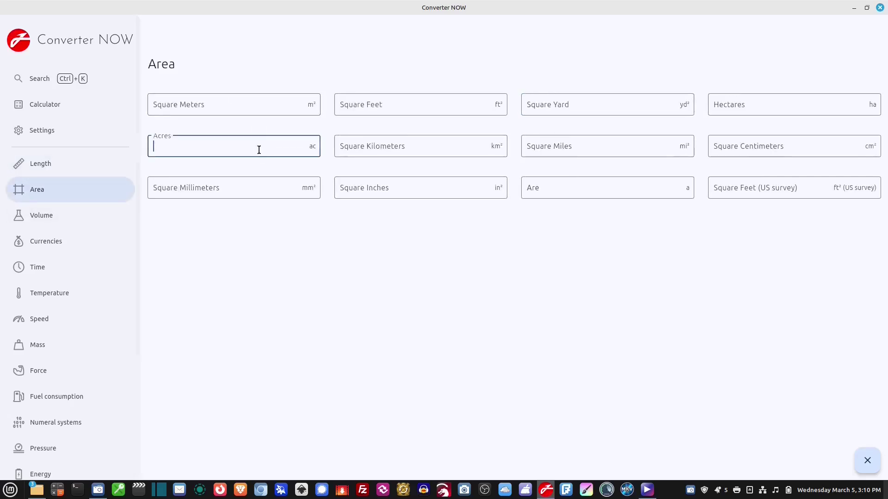
text(1)
click(382, 255)
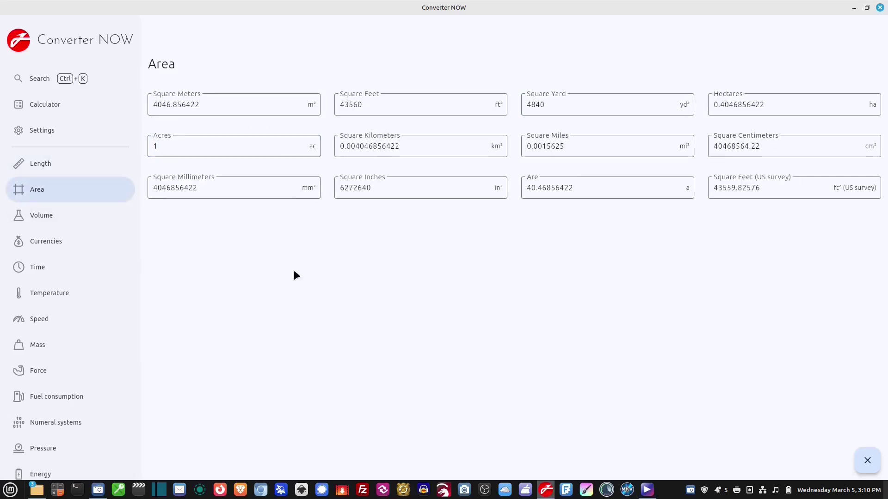
click(32, 220)
click(170, 145)
text(1)
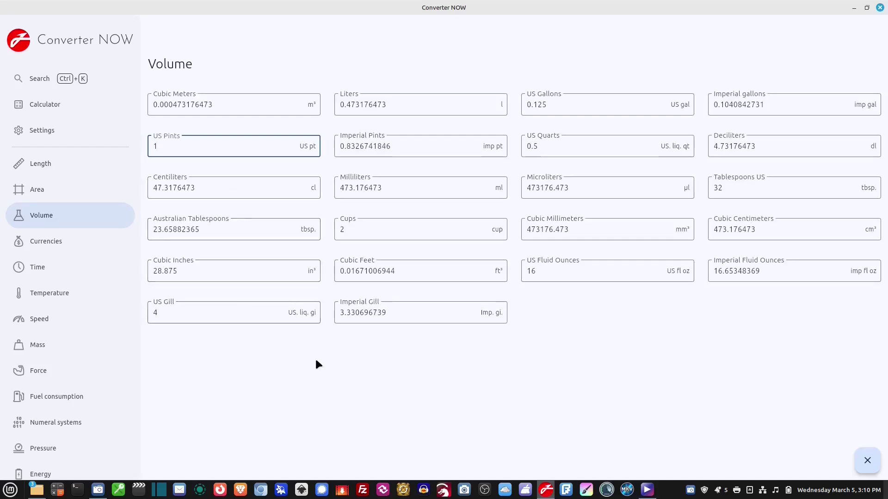
- Enter 1 as a Chinese yuan currency amount and as a carats mass value
click(53, 272)
click(94, 232)
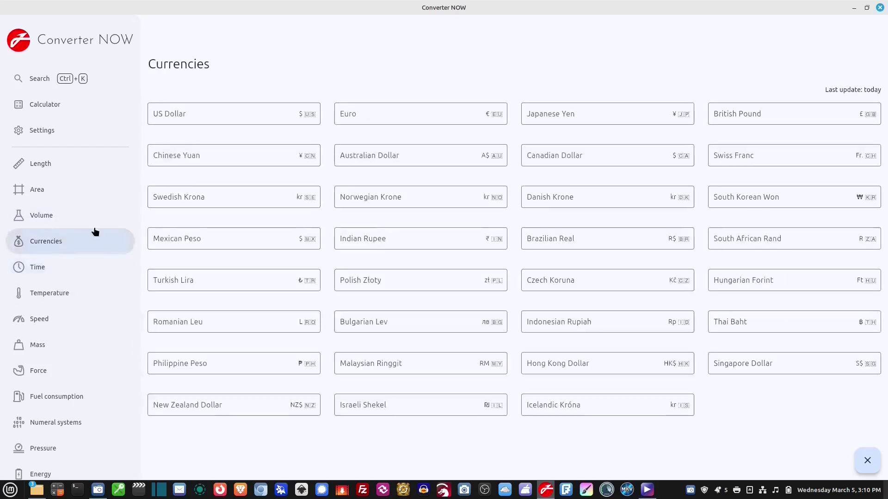
click(228, 155)
text(1)
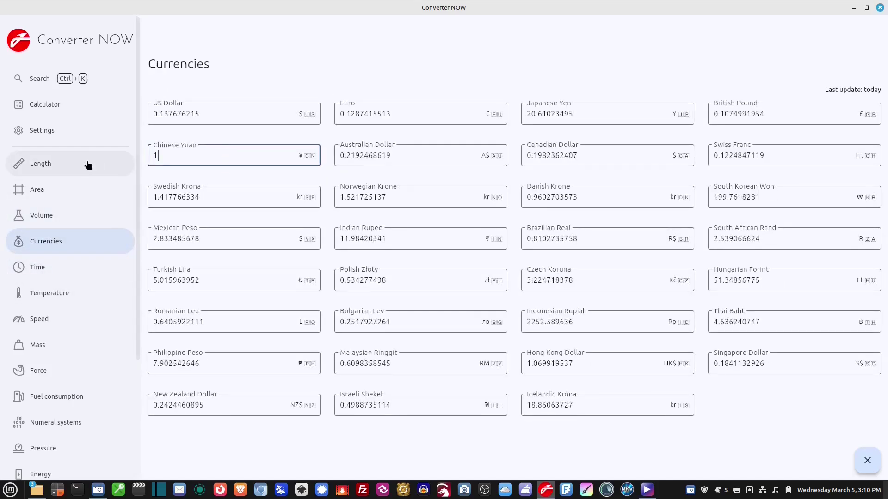
click(88, 165)
click(65, 344)
click(188, 185)
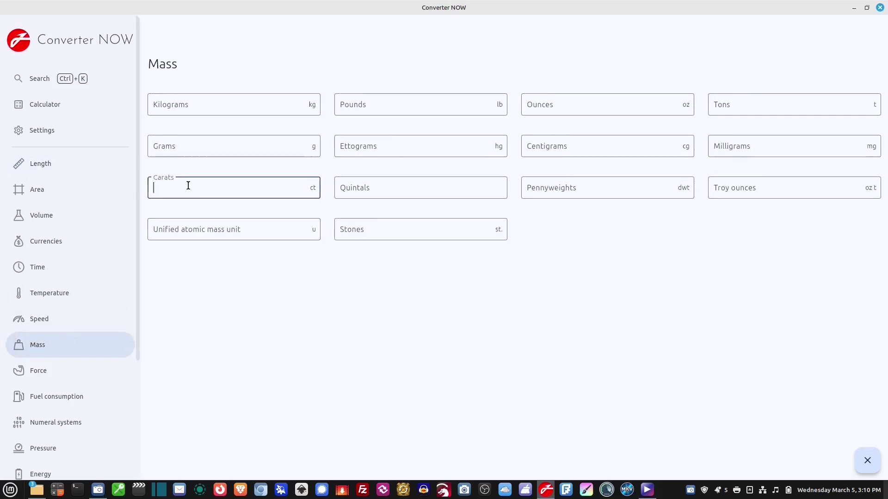
text(1)
- Change the Length page's feet value from 399 to 12
click(81, 370)
click(71, 163)
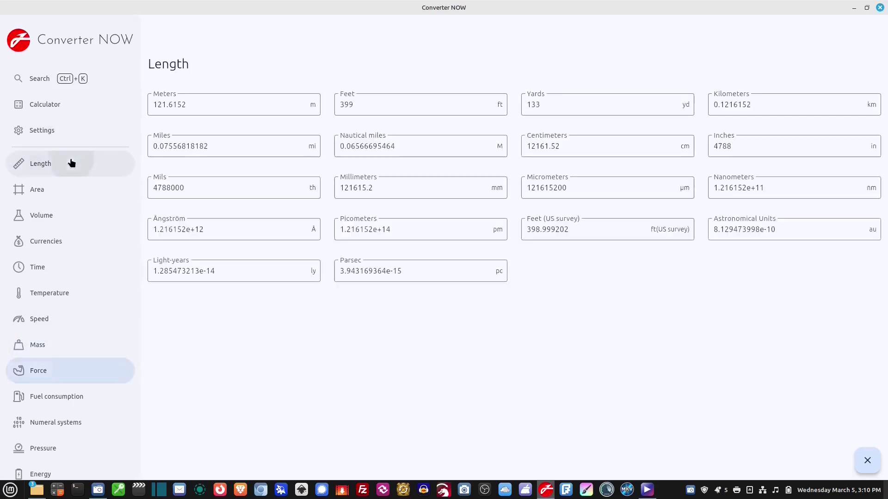
click(367, 107)
drag(367, 107, 299, 97)
text(12)
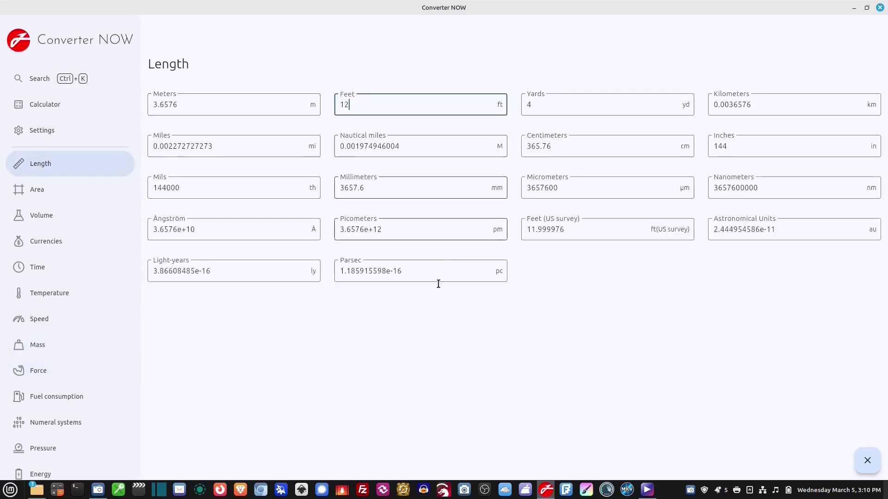
click(48, 190)
click(81, 173)
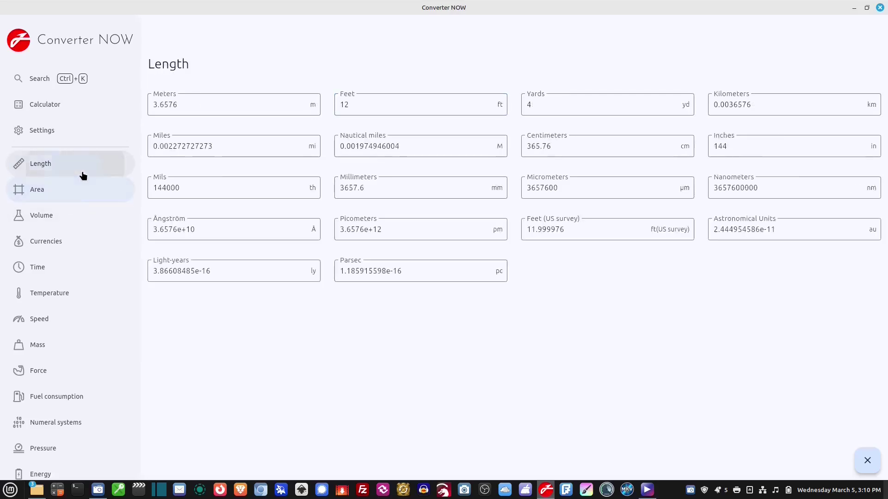
- Compute 78 ÷ 6 in the built-in calculator
click(93, 239)
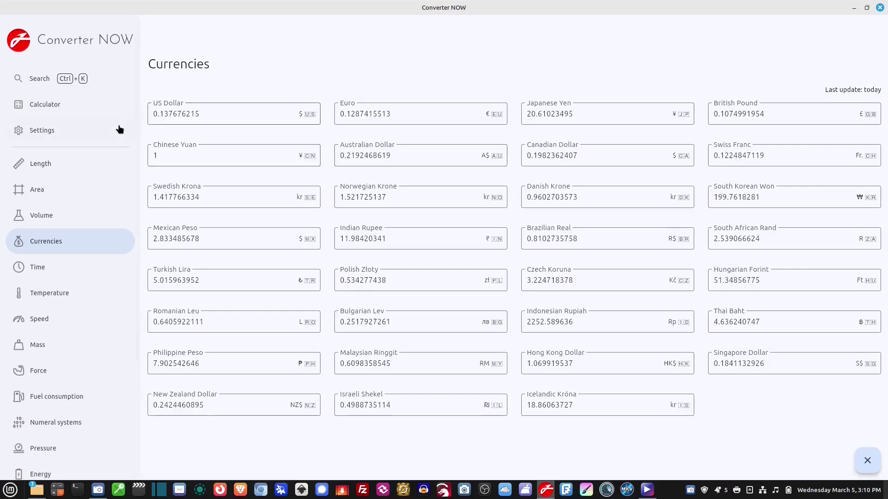
click(84, 106)
click(440, 340)
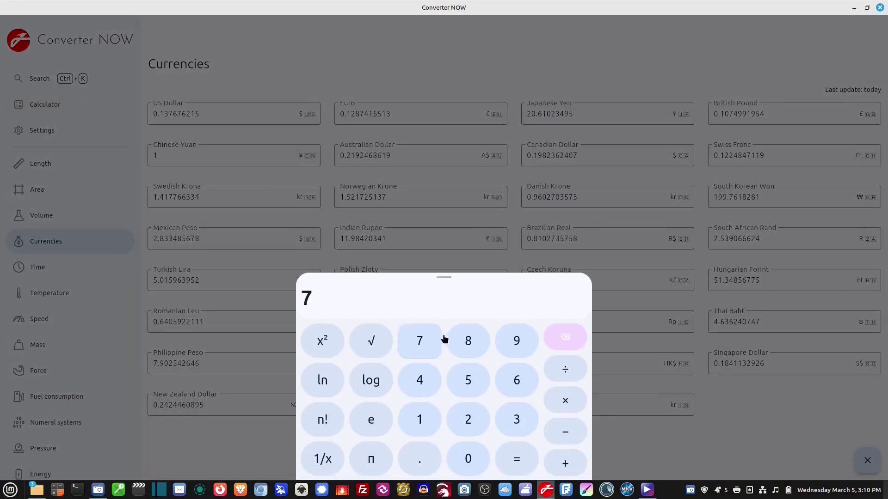
click(468, 341)
click(566, 372)
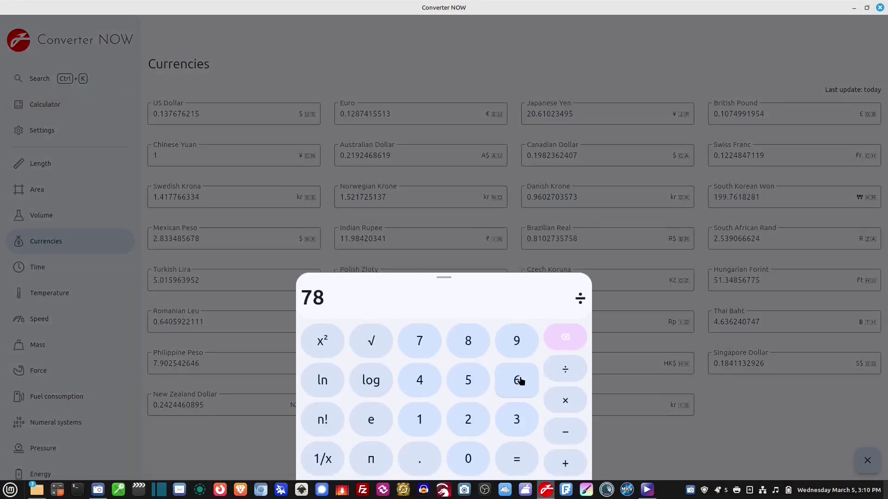
click(521, 380)
click(517, 460)
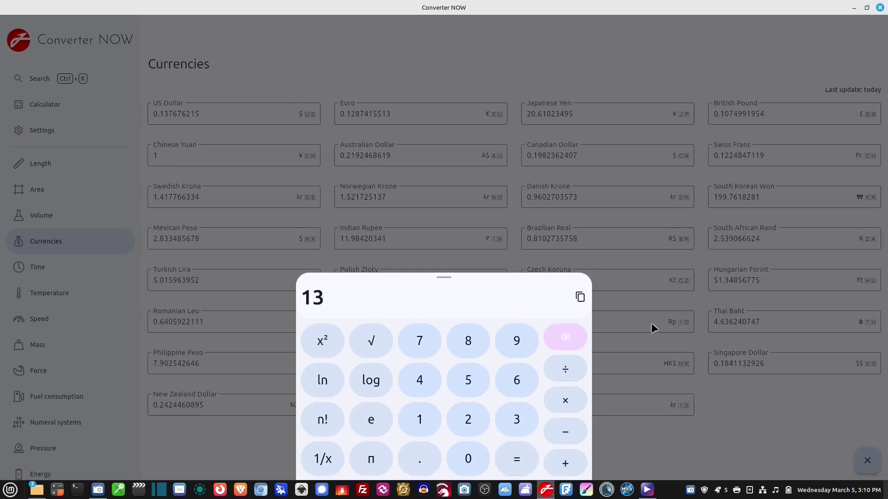
click(638, 237)
- Select the 3.6576 meters value on the Length page for replacement
click(41, 165)
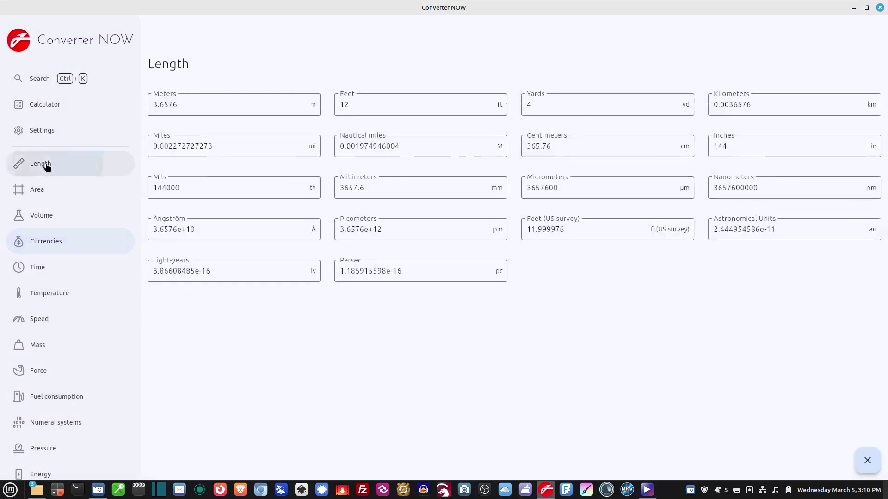
click(208, 105)
drag(208, 106, 139, 101)
- Type 1 into meters and remove the stray invalid character
text(`1)
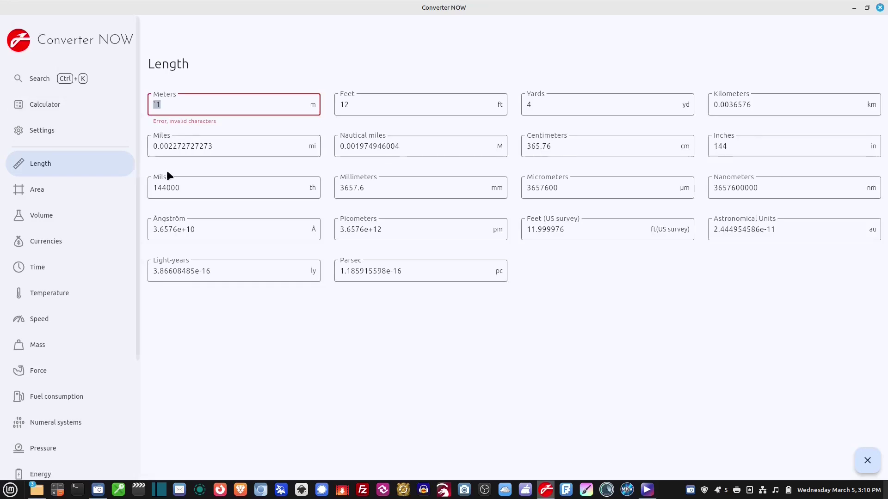
key(Left)
key(BackSpace)
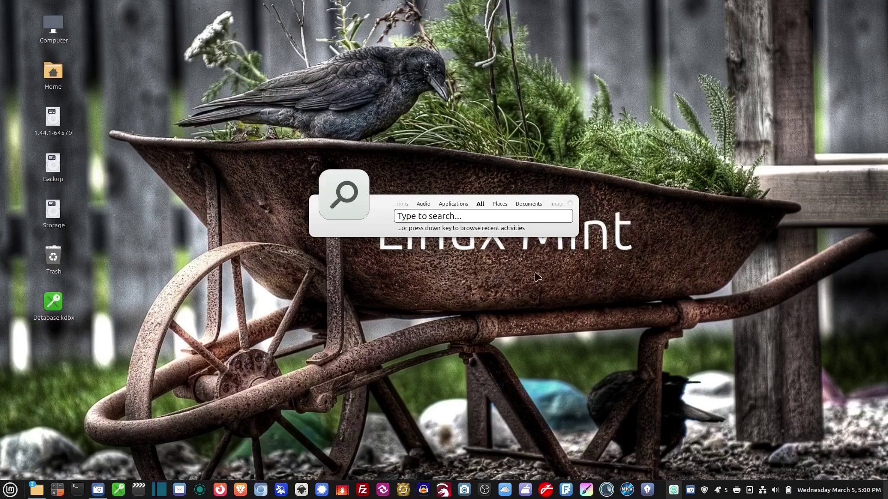
- Search 'au' in Synapse and launch Audacity
text(anced Network Configuration)
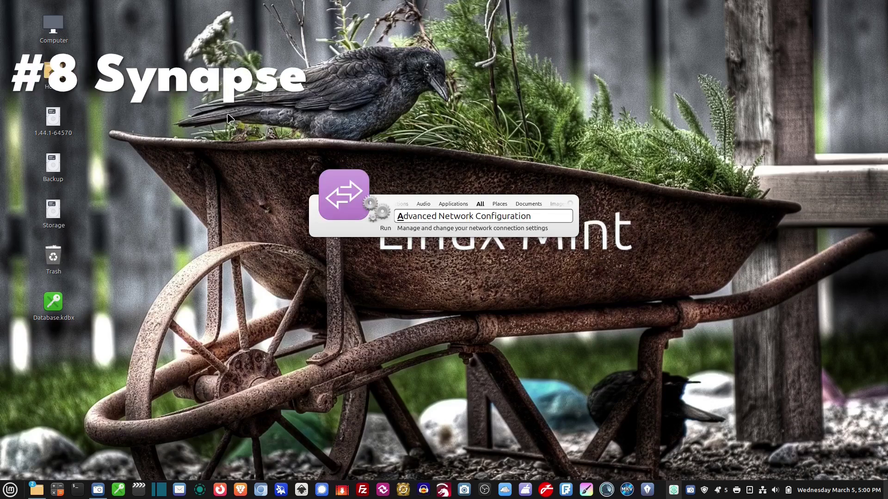
key(BackSpace)
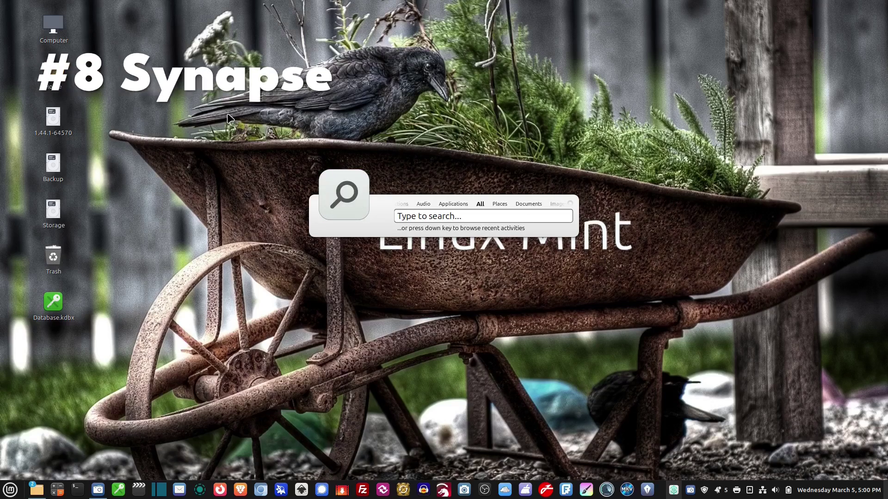
text(au)
key(Return)
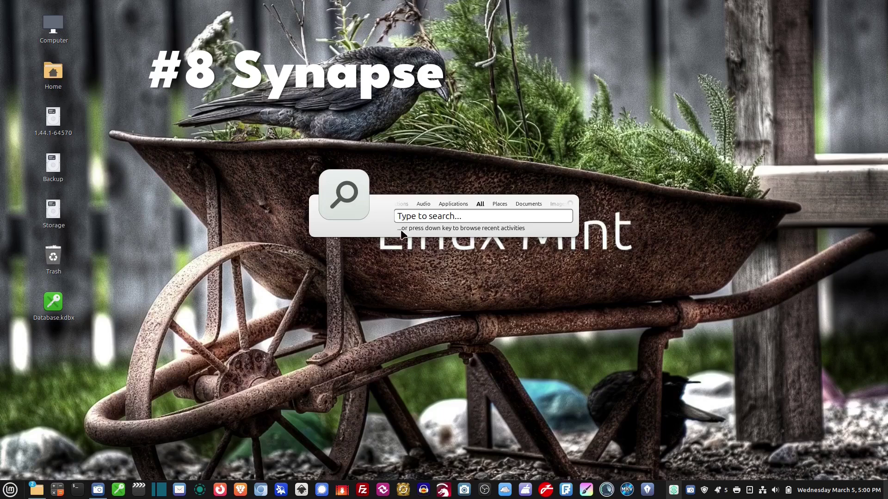
- Open Synapse preferences, look through the plugins list and general settings, then close them
click(570, 205)
click(597, 207)
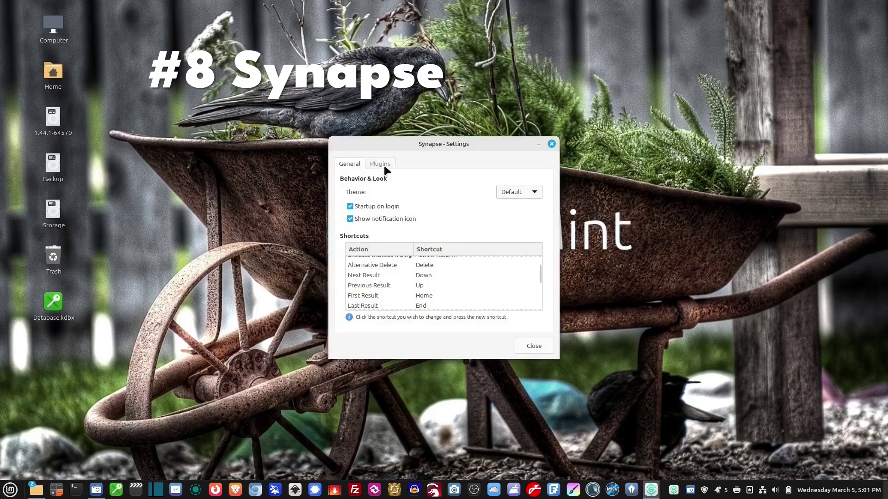
click(384, 164)
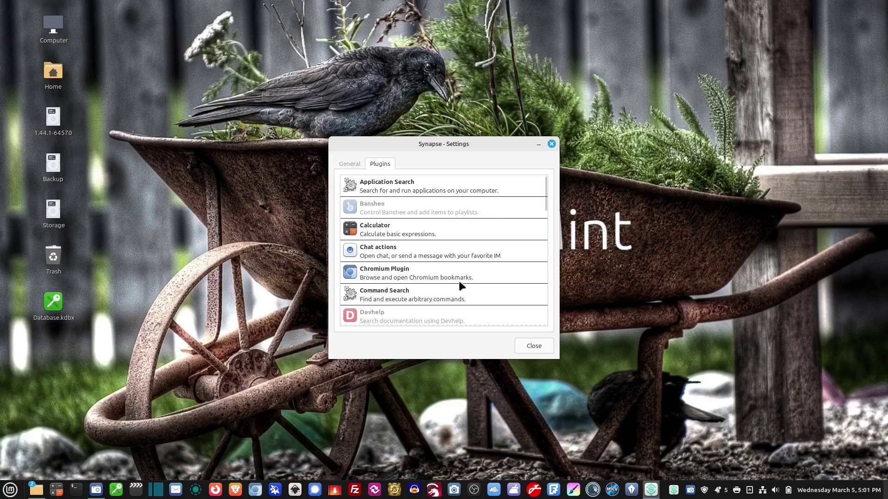
scroll(415, 268, down, 5)
scroll(415, 271, up, 3)
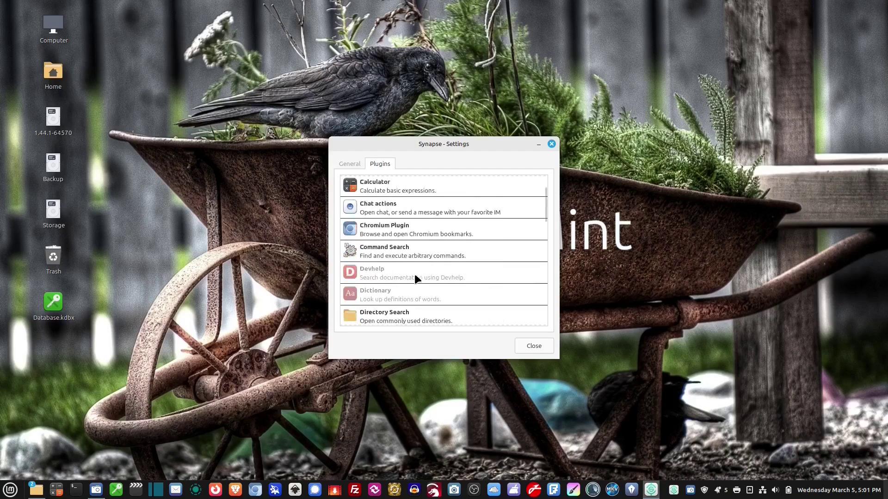
scroll(414, 274, up, 2)
click(350, 164)
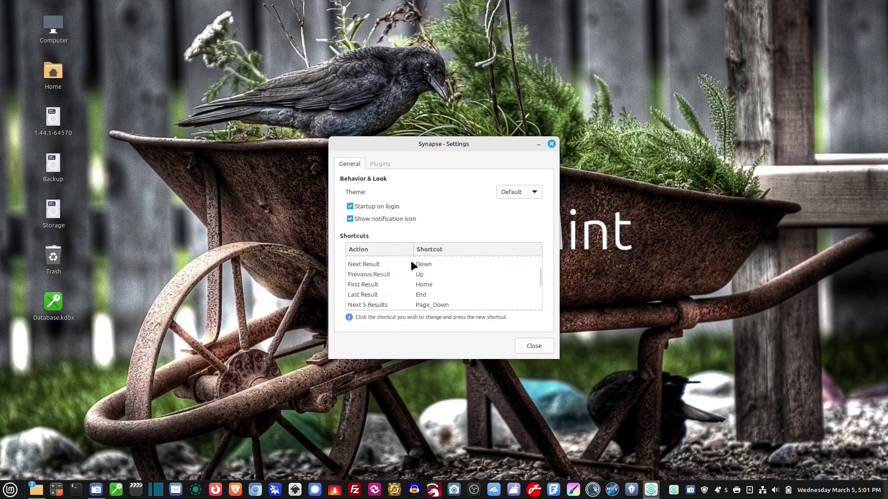
scroll(412, 282, up, 3)
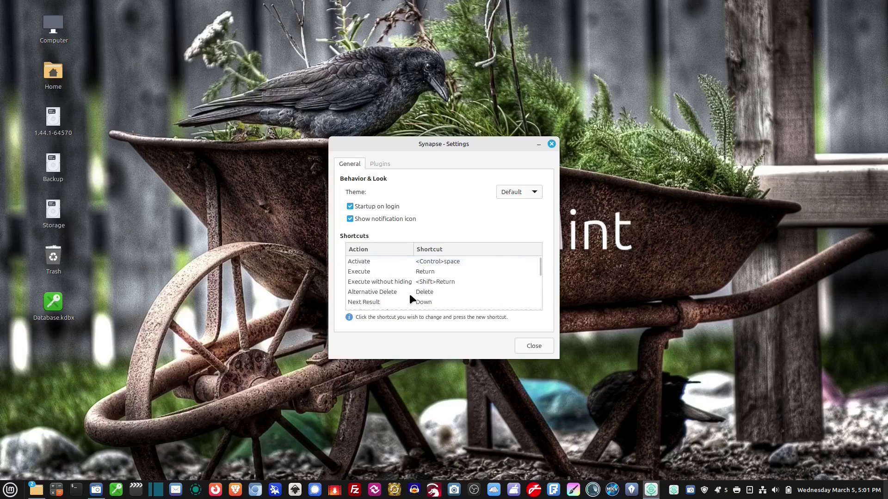
click(534, 346)
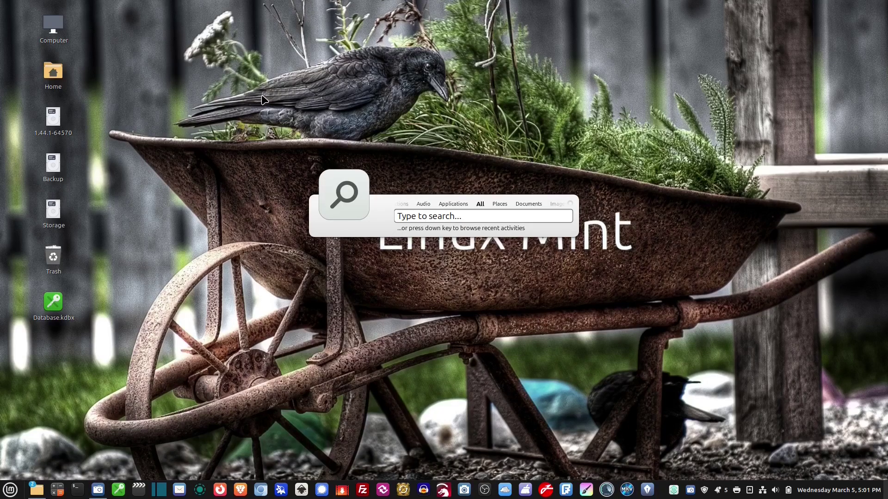
- Look up Kdenlive with 'k', then run a DuckDuckGo search for 'automobiles'
text(k)
scroll(560, 205, down, 6)
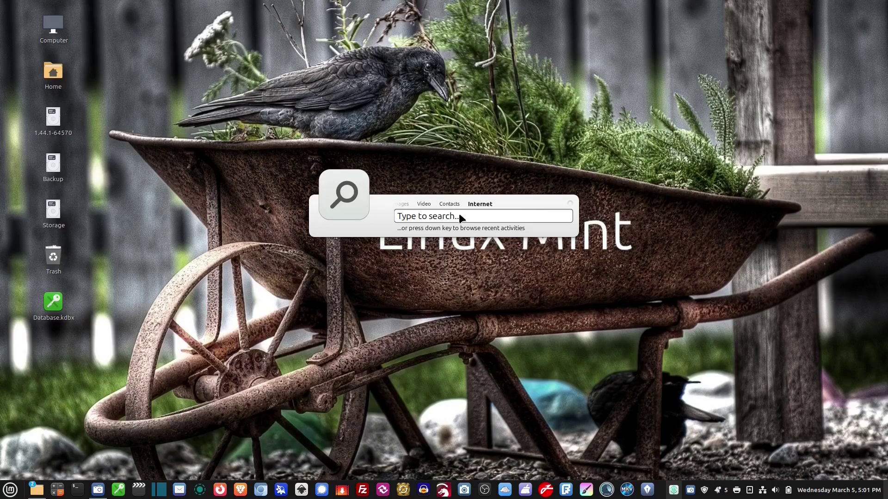
text(automo)
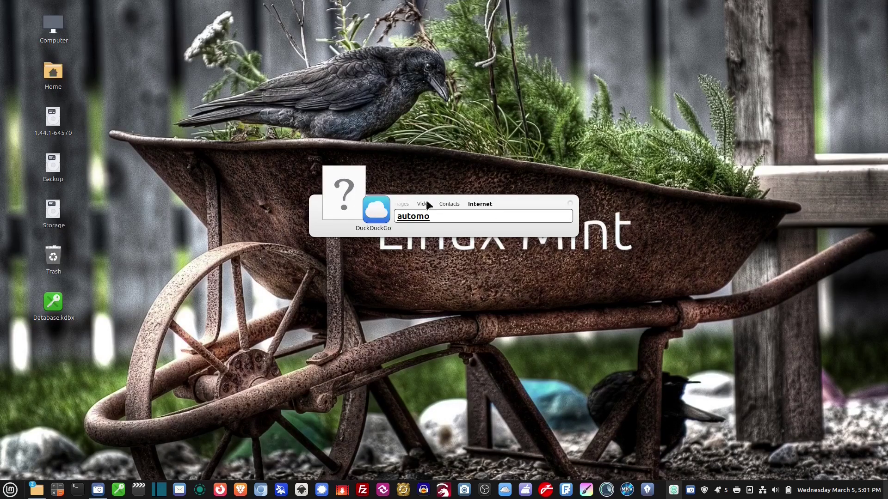
text(biles)
key(Return)
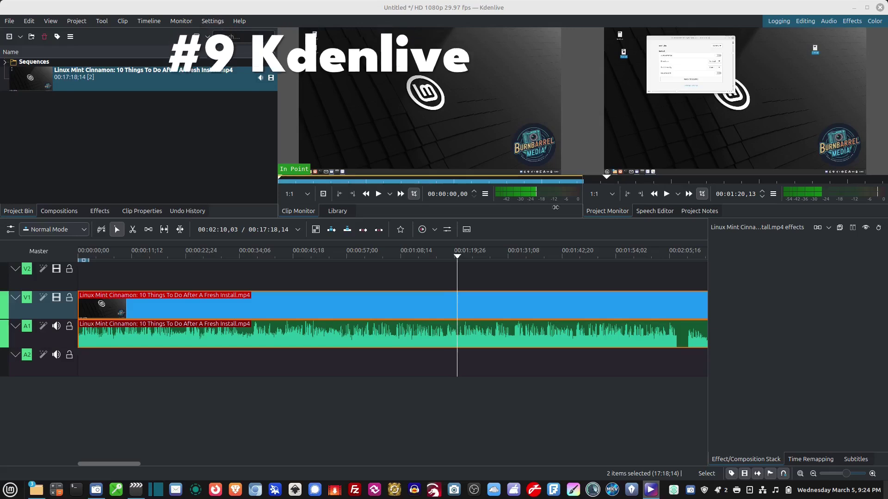
- Move the playhead back and glance at the Effects and Compositions tabs before returning to Project Bin
click(209, 253)
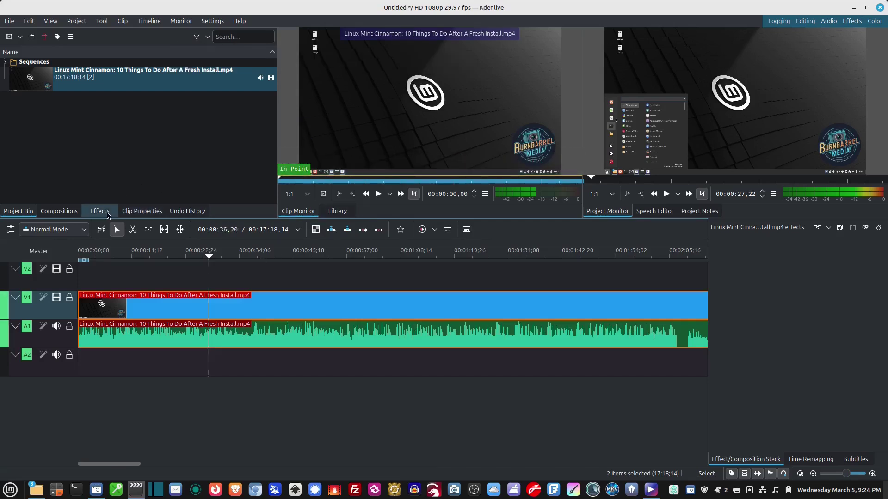
click(100, 211)
click(75, 212)
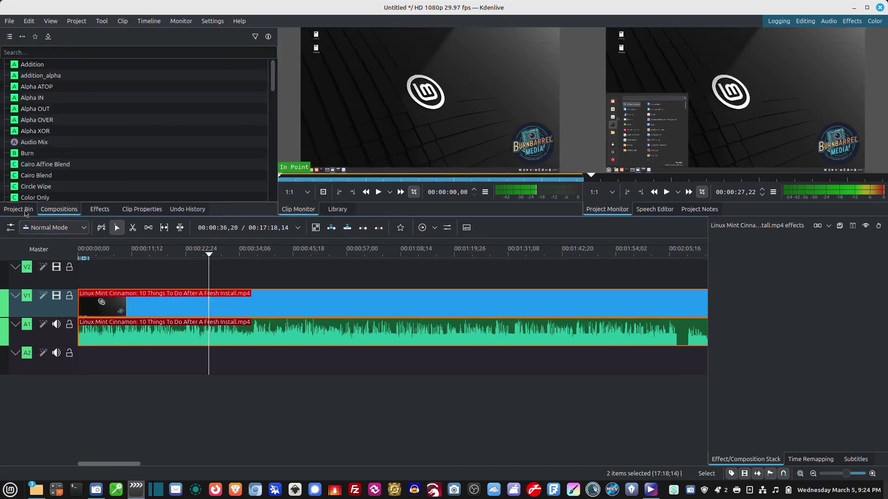
click(8, 214)
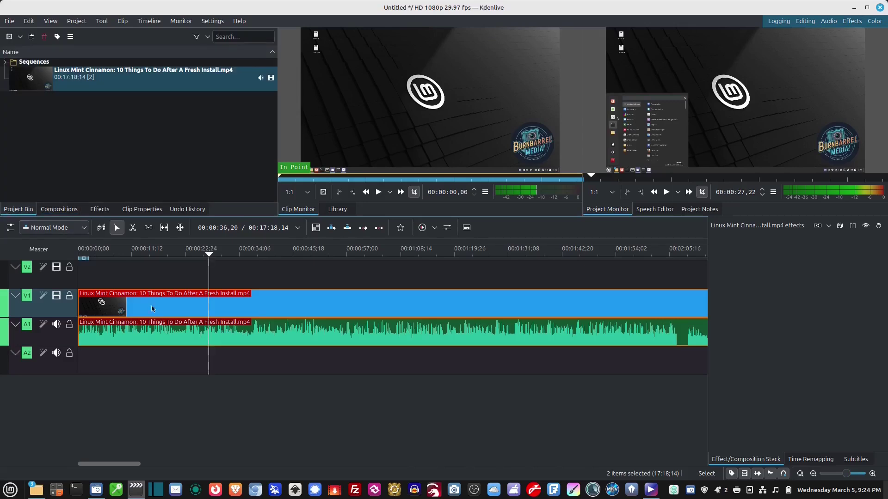
- Show the action menu for the V1 timeline clip
right_click(256, 309)
click(222, 316)
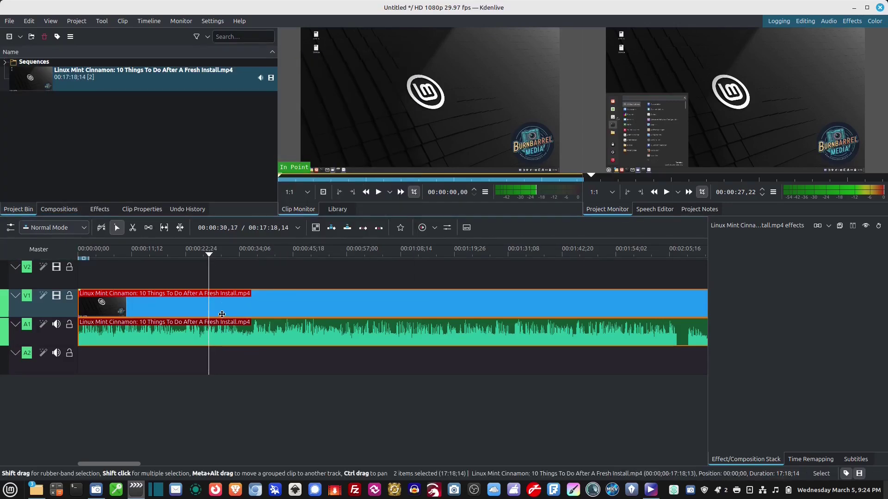
right_click(223, 308)
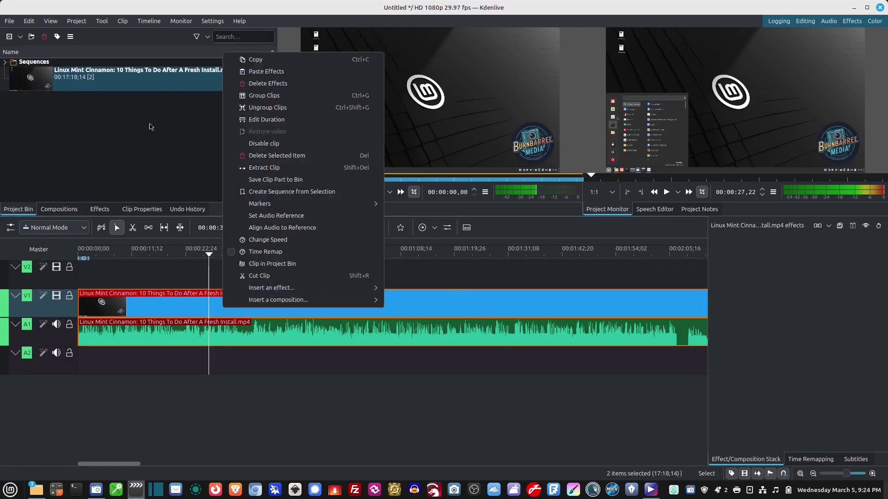
- Browse the Color and Image correction, EQ and filters, and Audio effect categories
click(149, 127)
click(102, 209)
click(44, 102)
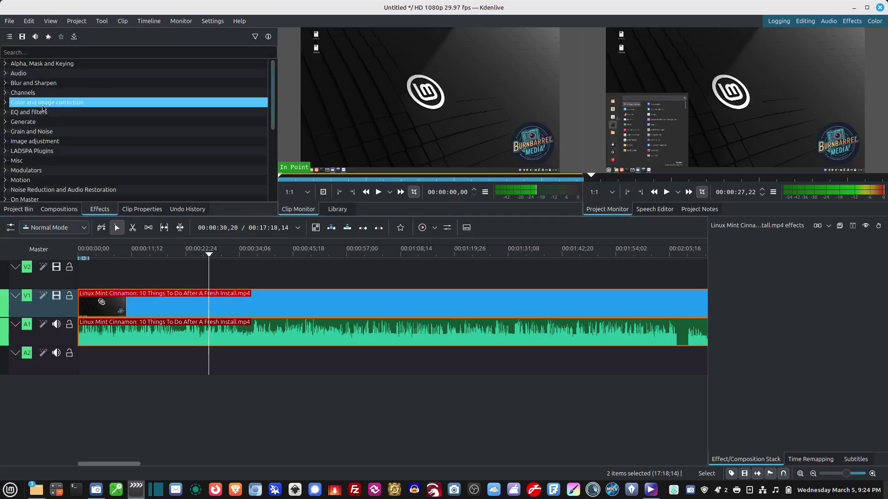
click(40, 114)
click(42, 73)
click(61, 118)
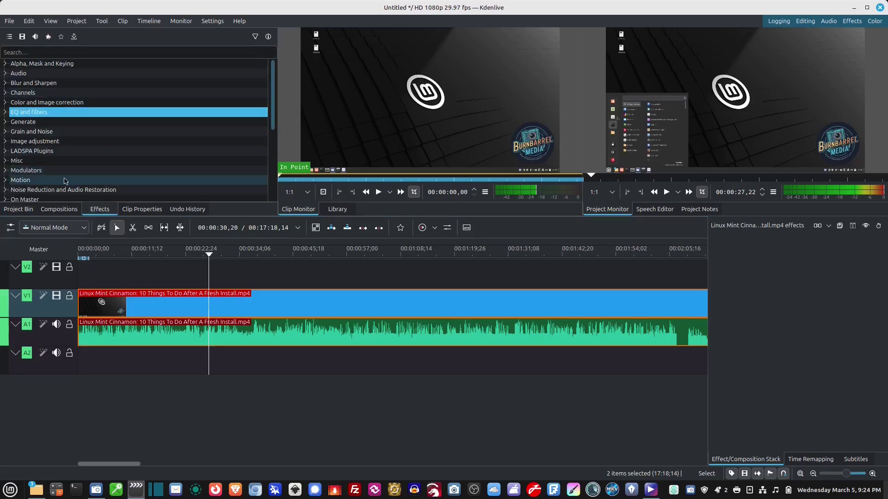
click(25, 211)
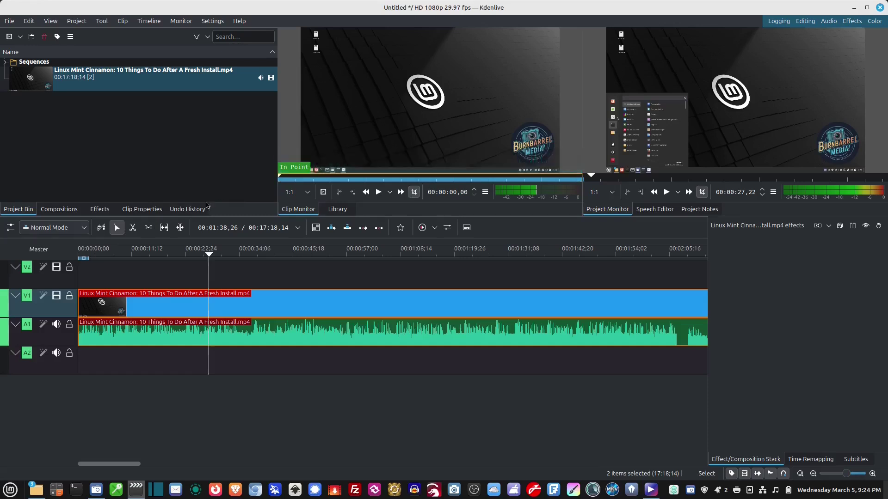
- Show Compositions, zoom the timeline to fit the clip, and view Time Remapping and Subtitles
click(99, 209)
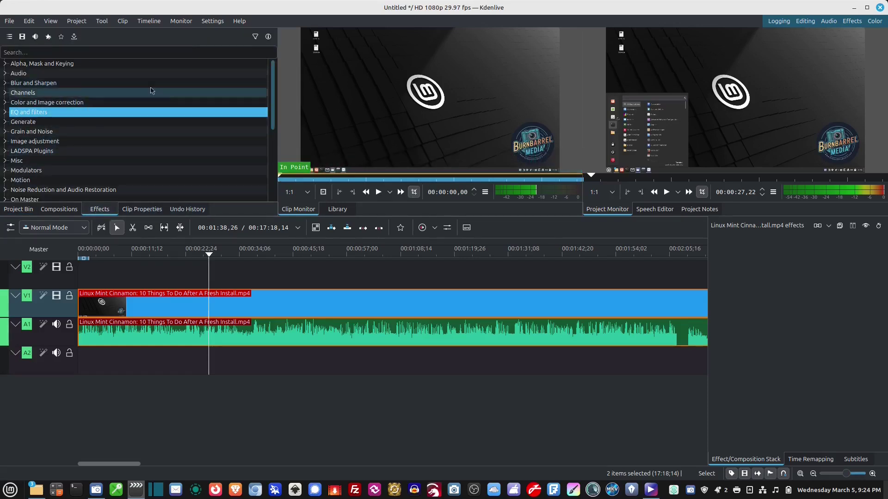
scroll(49, 159, down, 5)
scroll(46, 160, up, 5)
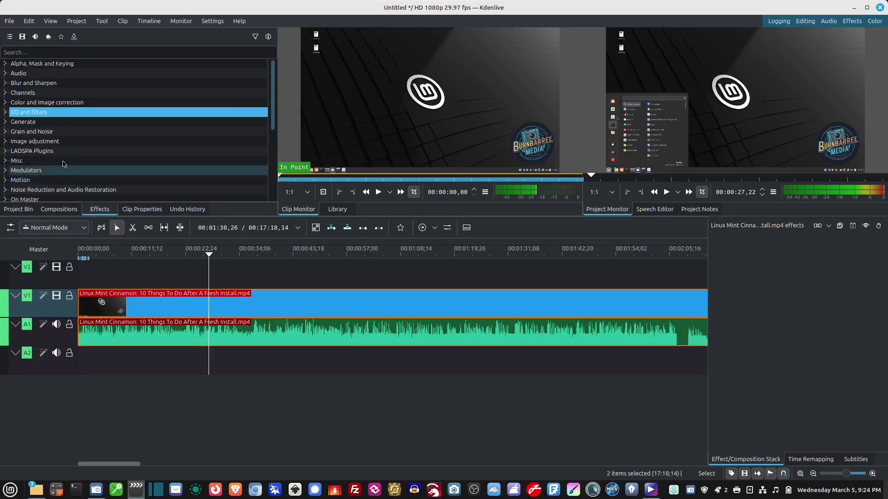
click(69, 211)
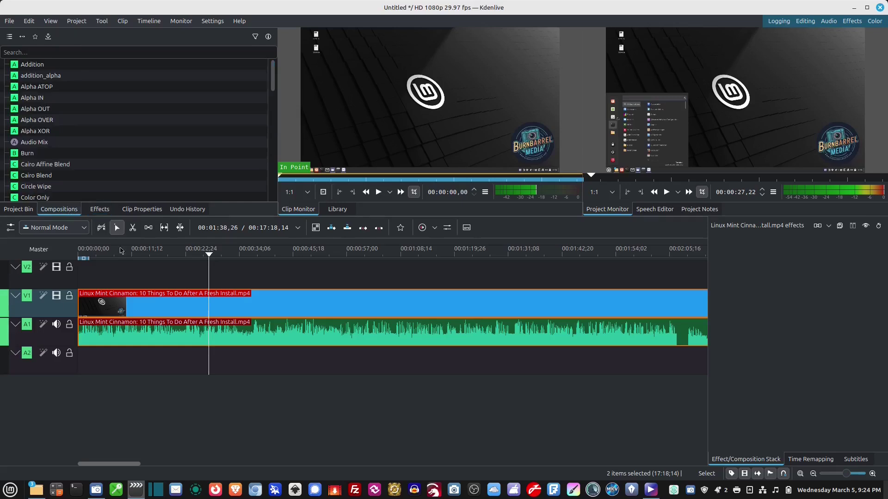
mouse_move(849, 475)
mouse_down()
mouse_move(864, 476)
mouse_move(837, 475)
mouse_up()
click(810, 460)
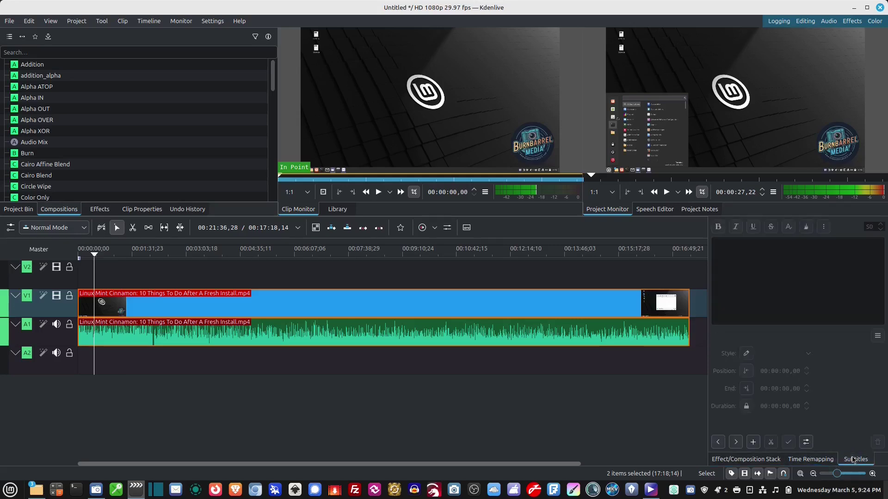
click(746, 460)
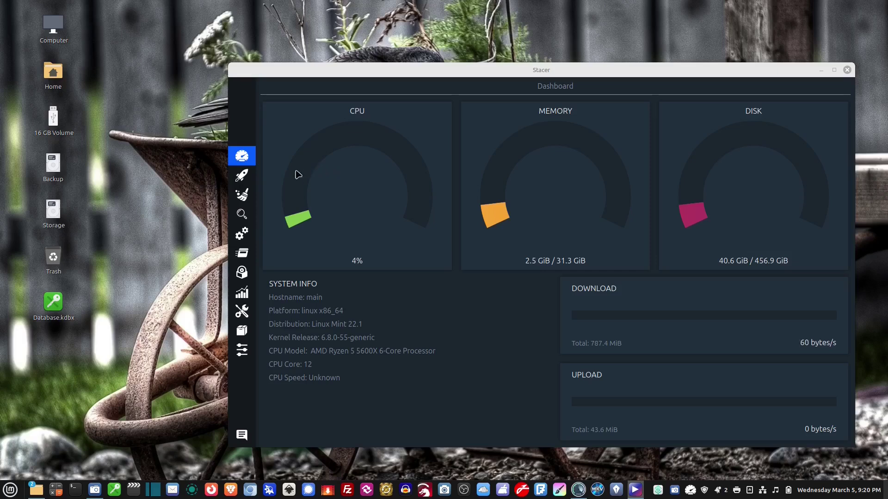
- Browse Stacer's Startup Apps, System Cleaner, Services and Processes pages
click(243, 181)
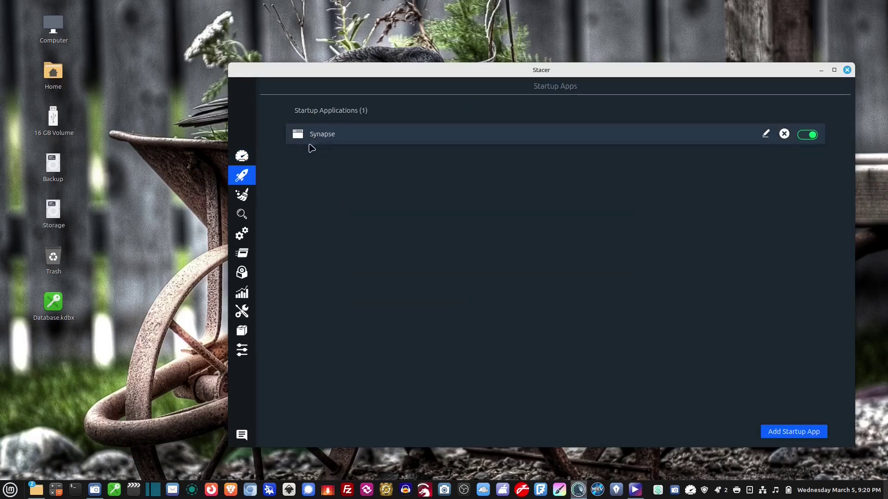
click(249, 198)
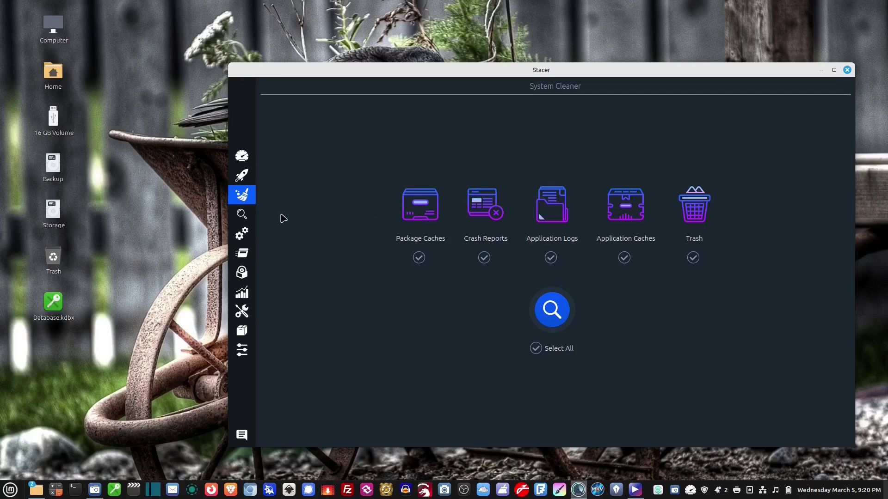
click(240, 235)
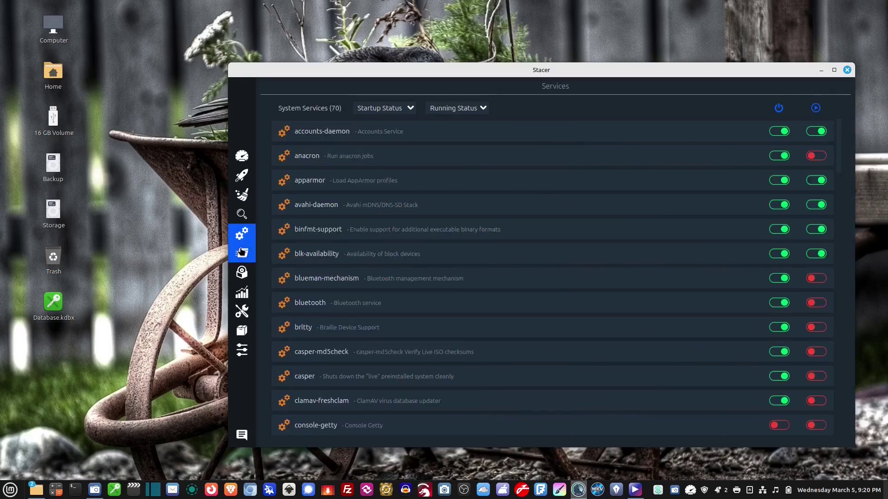
click(241, 252)
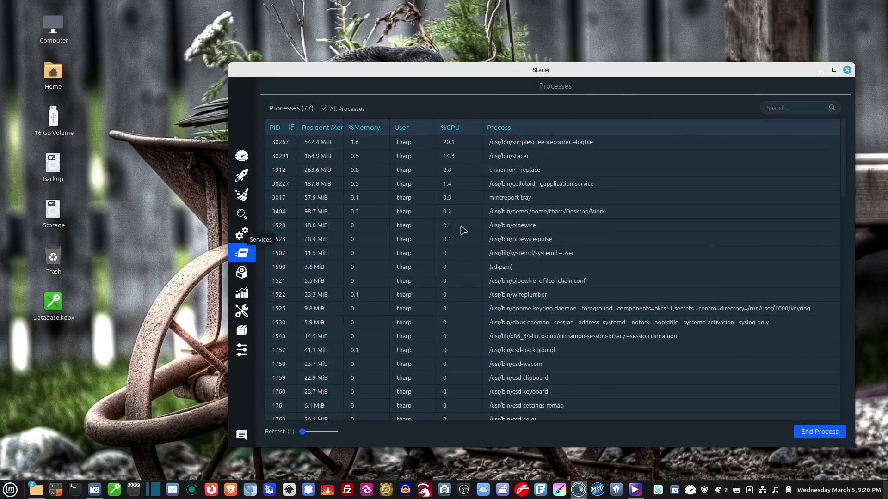
- Show the Uninstaller's list of 2479 installed packages, scrolling down and back to 7zip
click(243, 273)
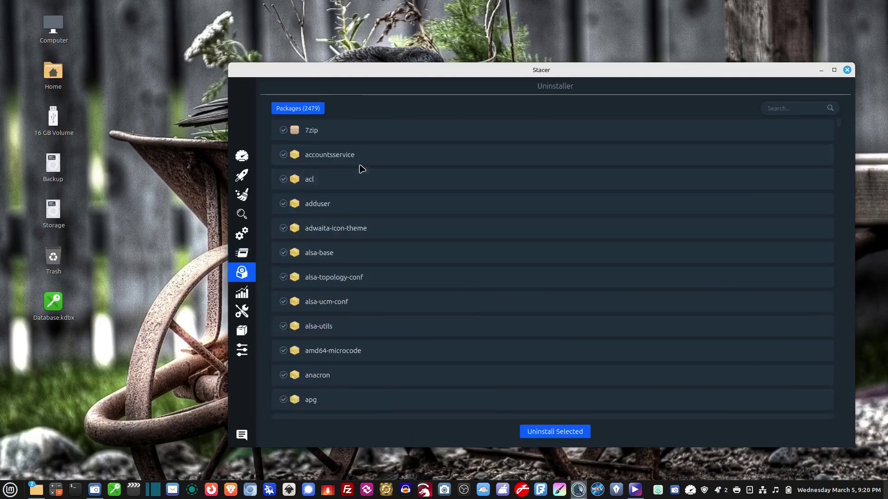
scroll(468, 145, down, 6)
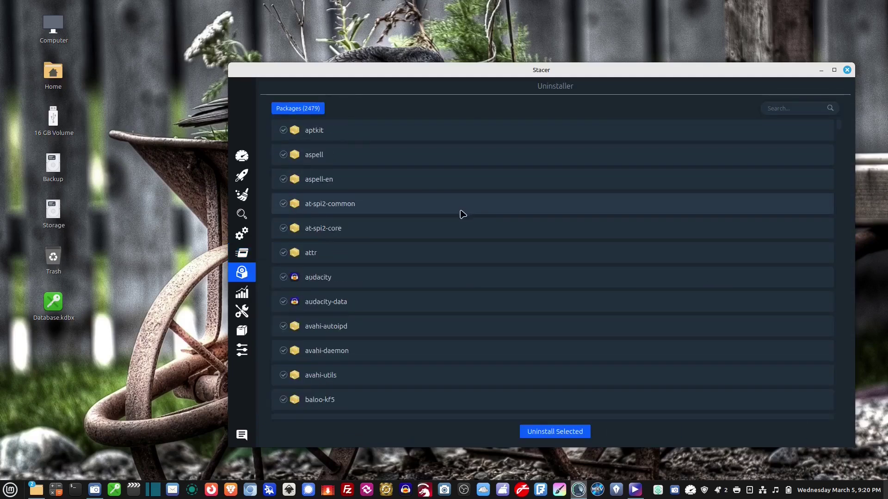
scroll(460, 214, up, 7)
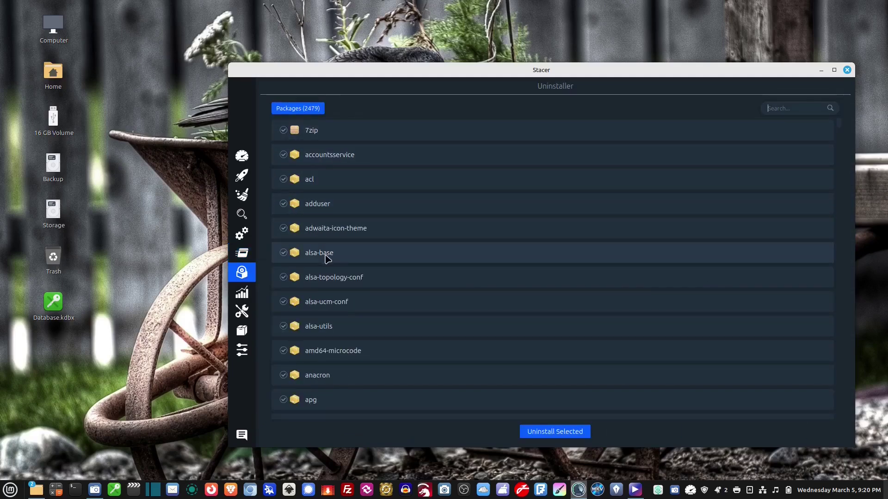
- Check the Resources graphs, Helpers hosts table and Uninstaller, then return to the Dashboard showing 5% CPU
click(242, 294)
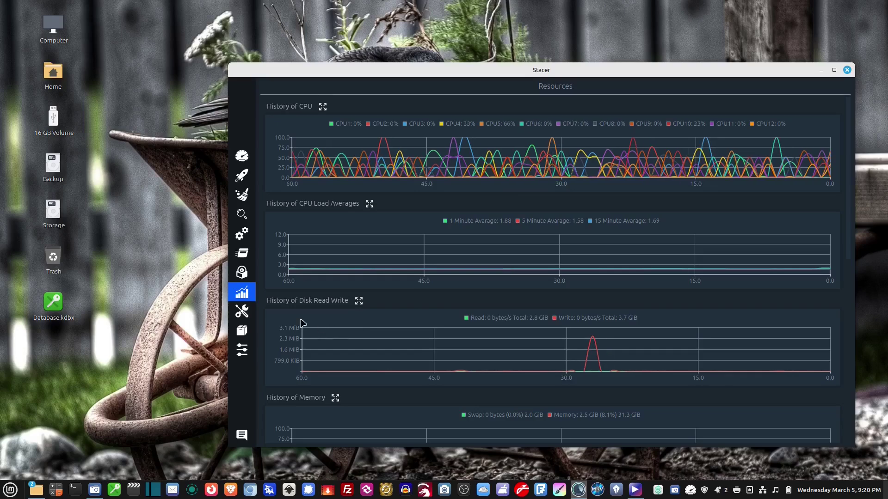
click(242, 313)
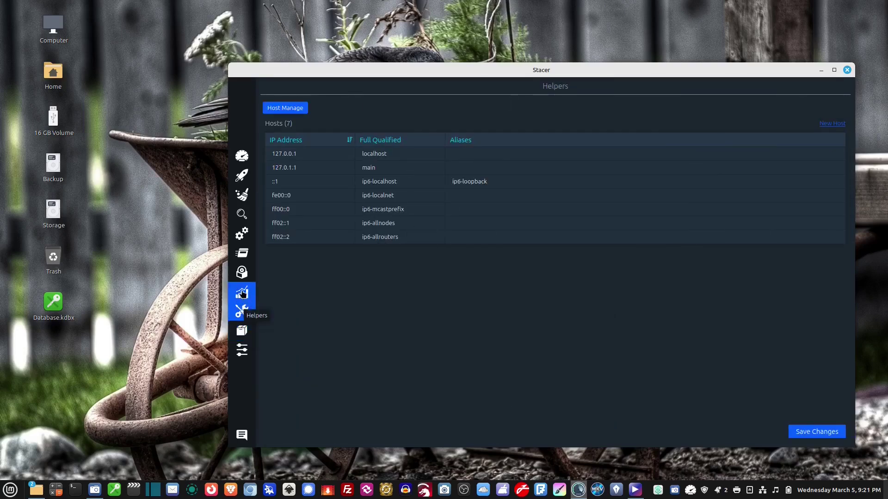
click(242, 294)
click(241, 272)
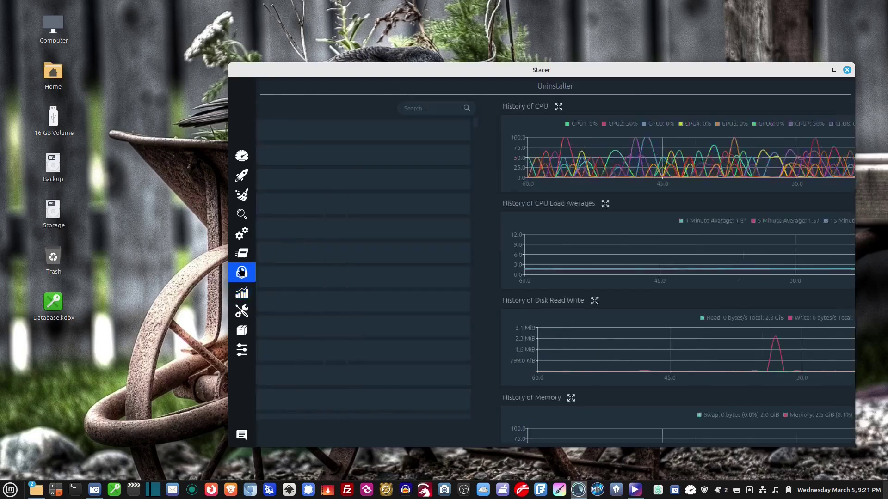
click(240, 156)
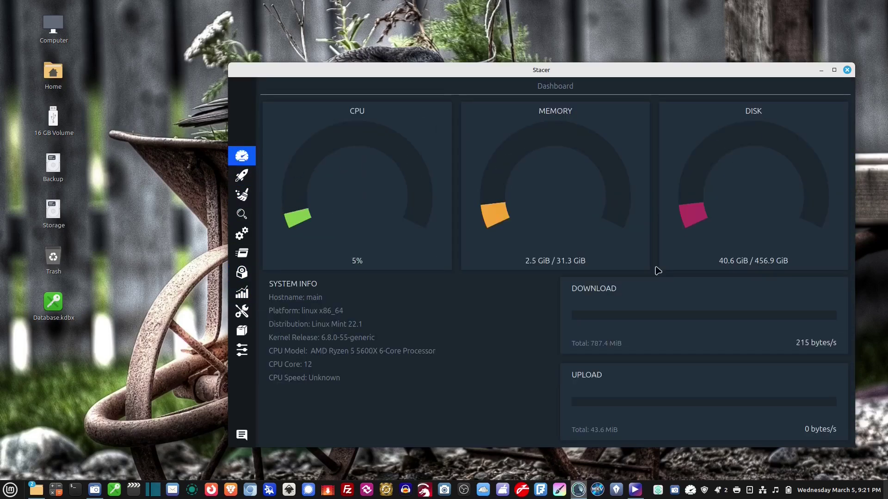